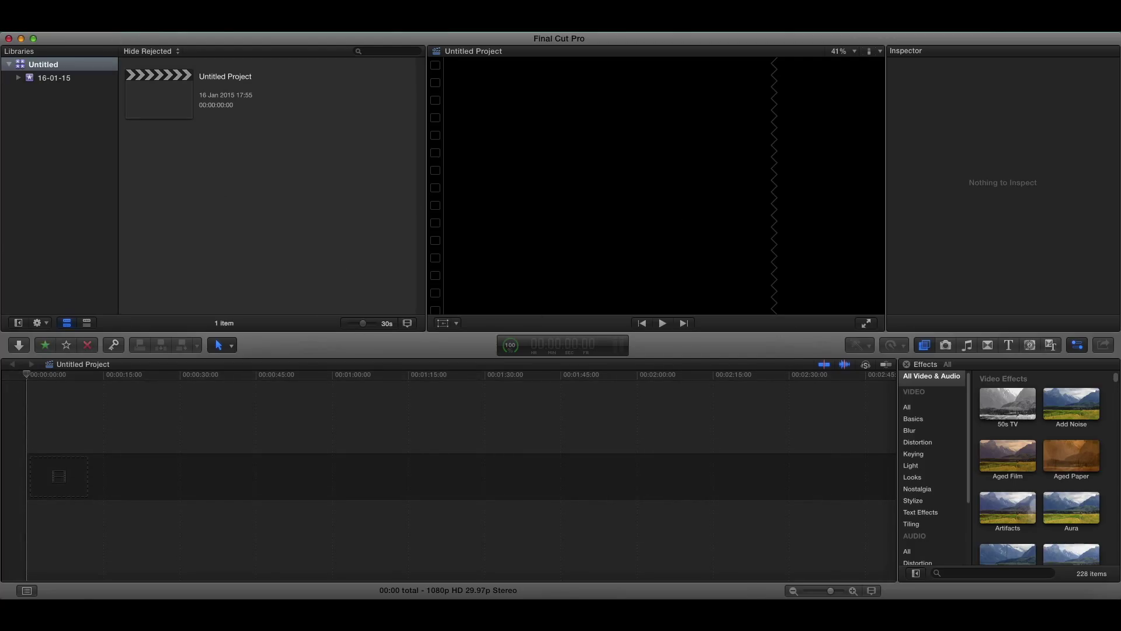
Import the ck_03 gameplay recording into the event with File > Import > Media
click(99, 26)
click(347, 109)
click(102, 23)
mouse_move(204, 98)
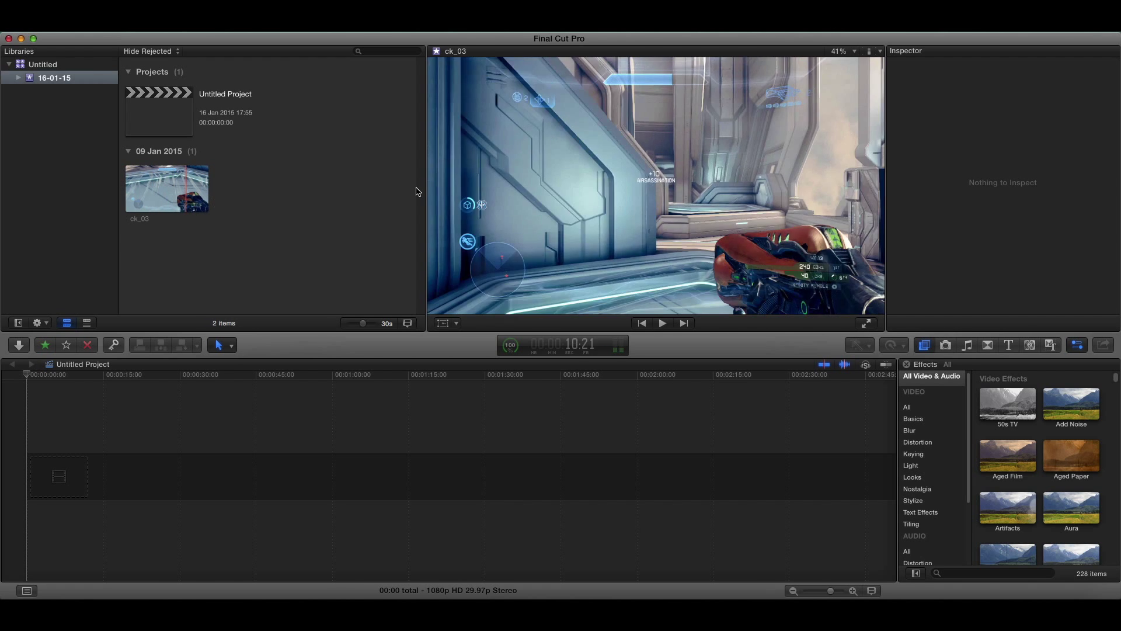
Drag the Requiem of Dreams audio file from the Finder into the 16-01-15 event
click(955, 349)
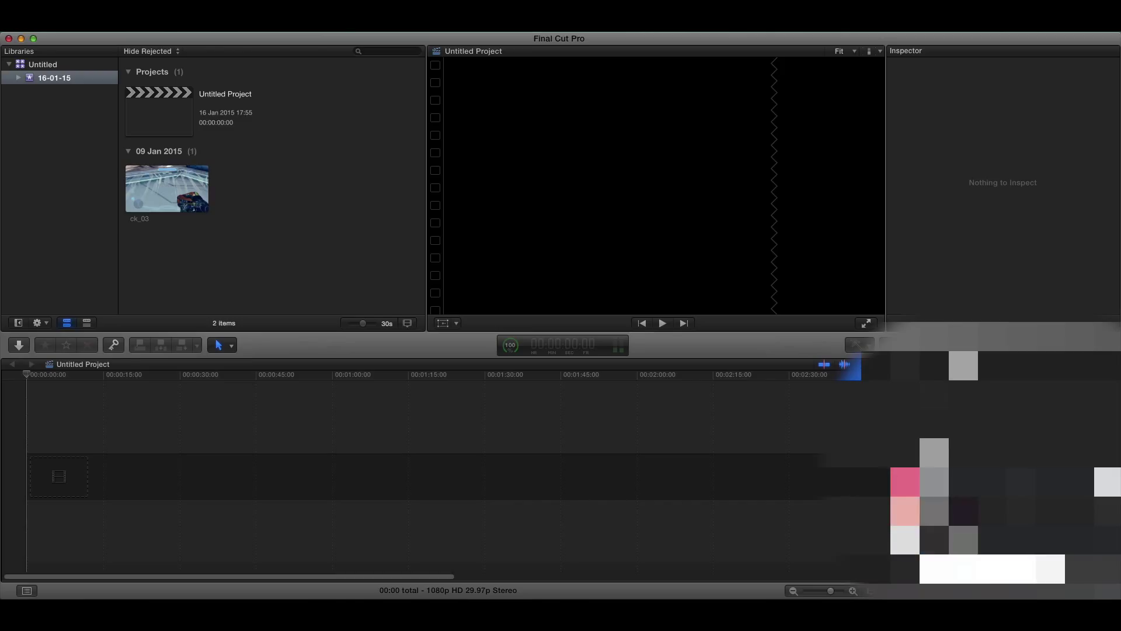
drag(463, 288, 220, 260)
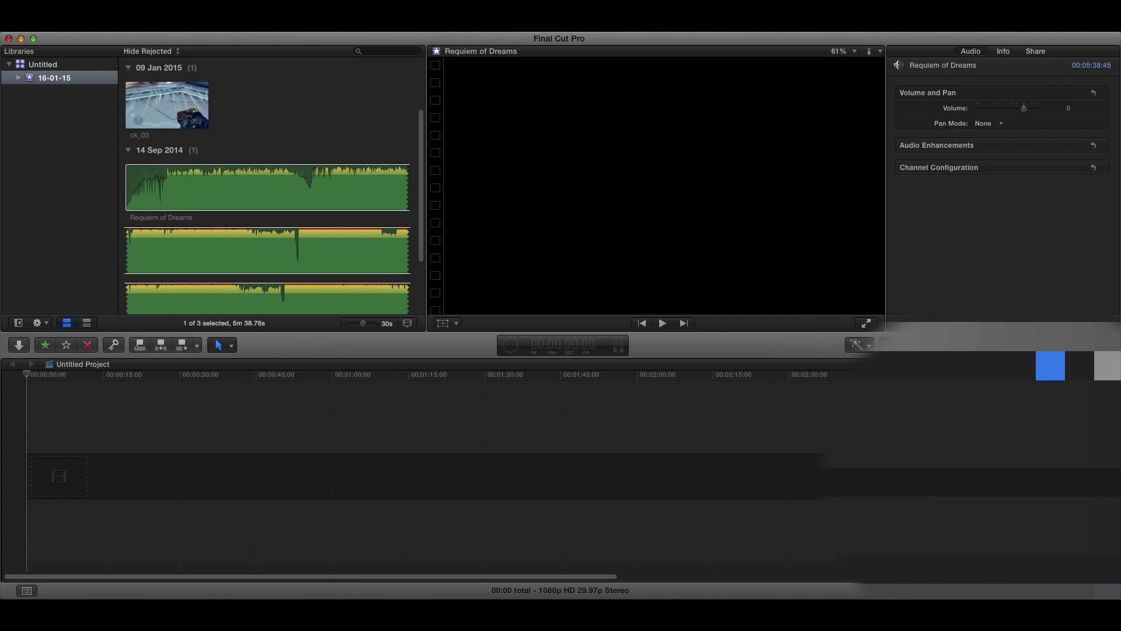
scroll(275, 270, down, 3)
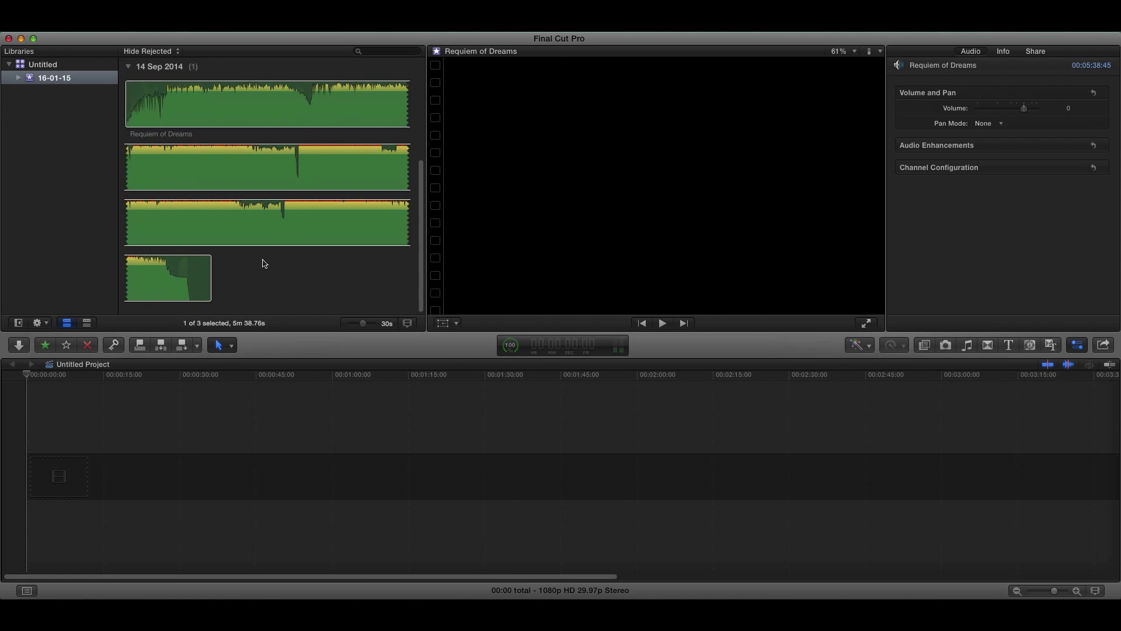
scroll(263, 257, up, 6)
click(244, 209)
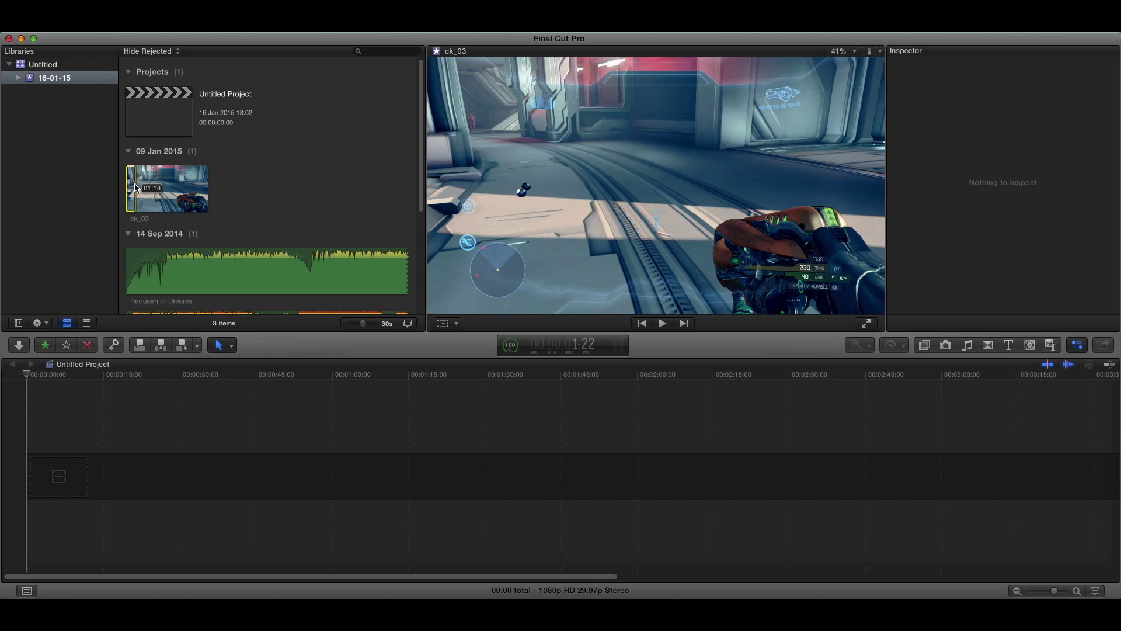
Add ck_03 to the timeline, slow it to 10%, then drag the retime handle to 40% (05:19)
drag(139, 187, 73, 462)
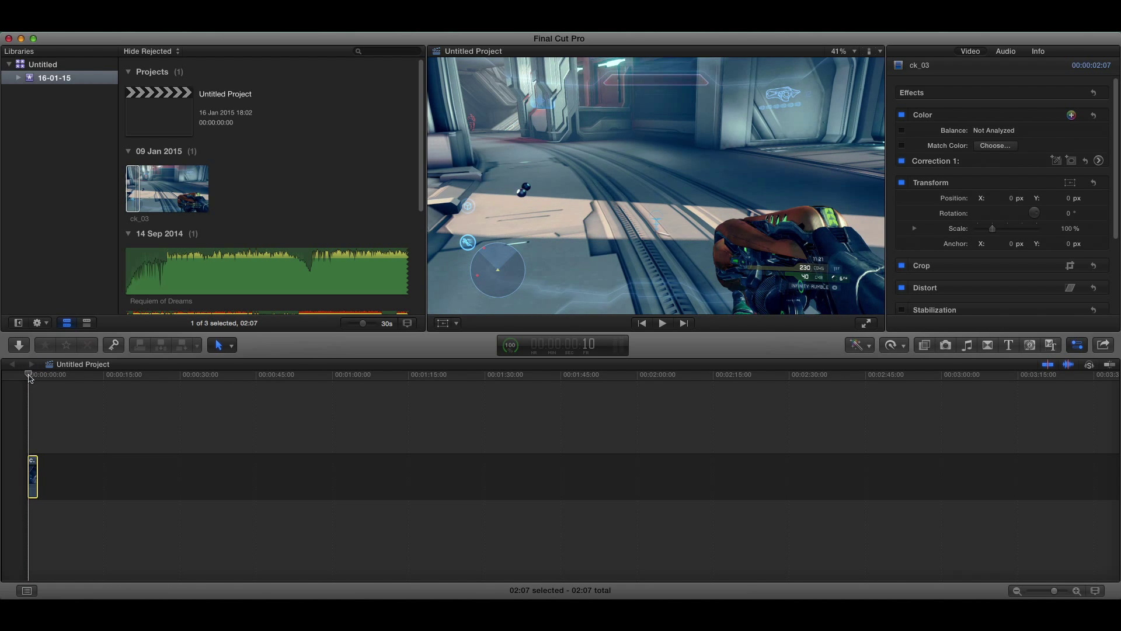
click(893, 345)
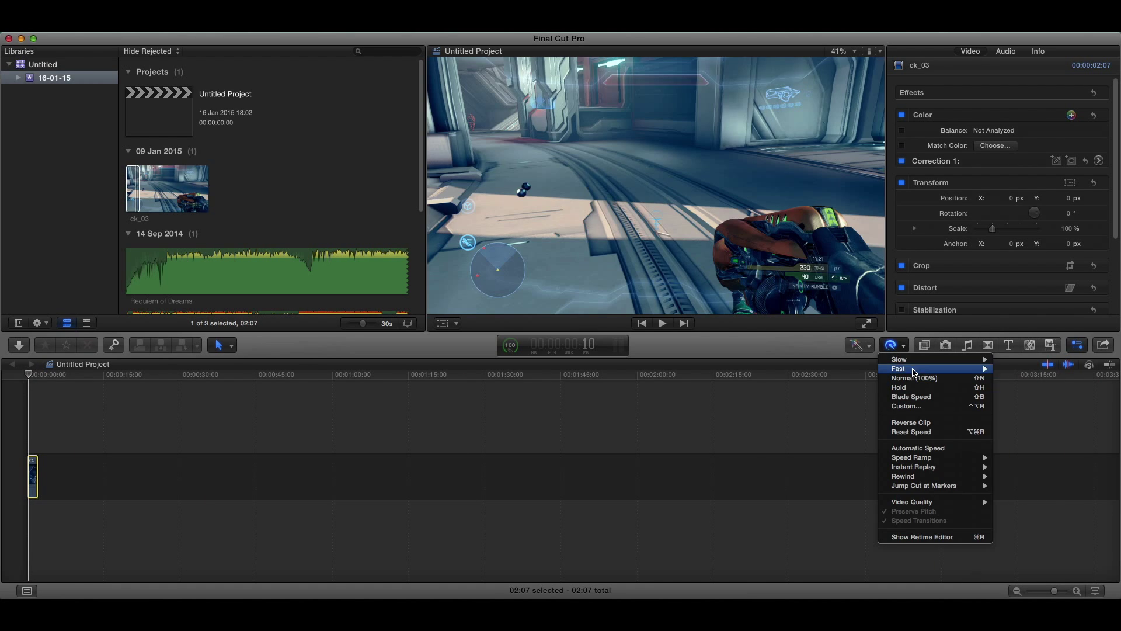
mouse_move(933, 360)
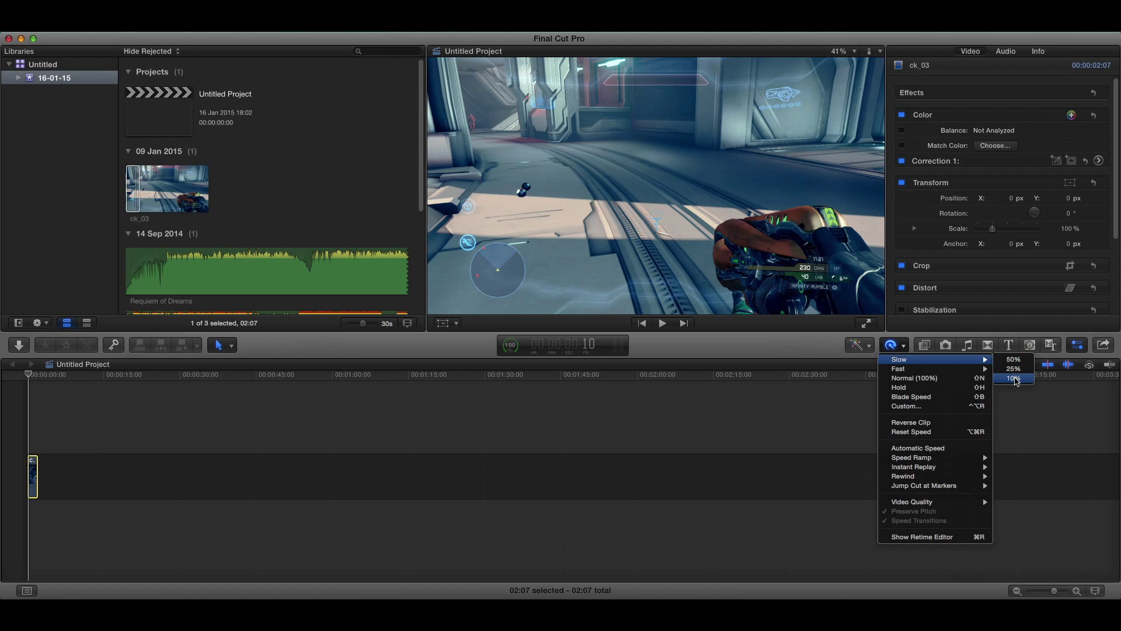
click(1013, 378)
drag(128, 451, 69, 450)
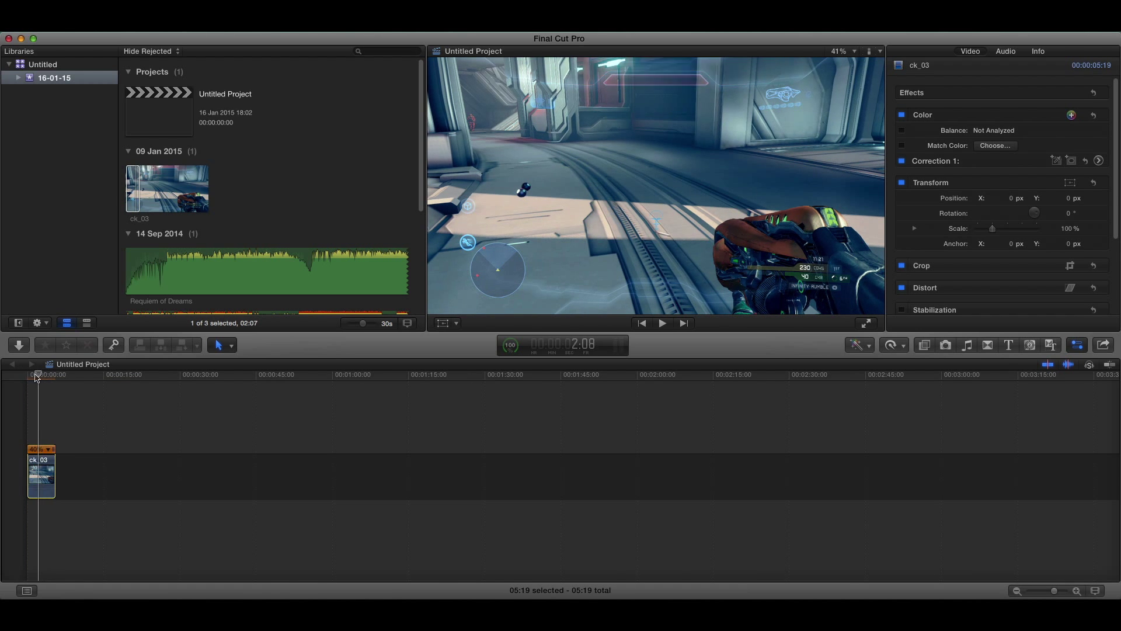
Play the slowed ck_03 clip back from the start of the timeline
drag(35, 377, 41, 380)
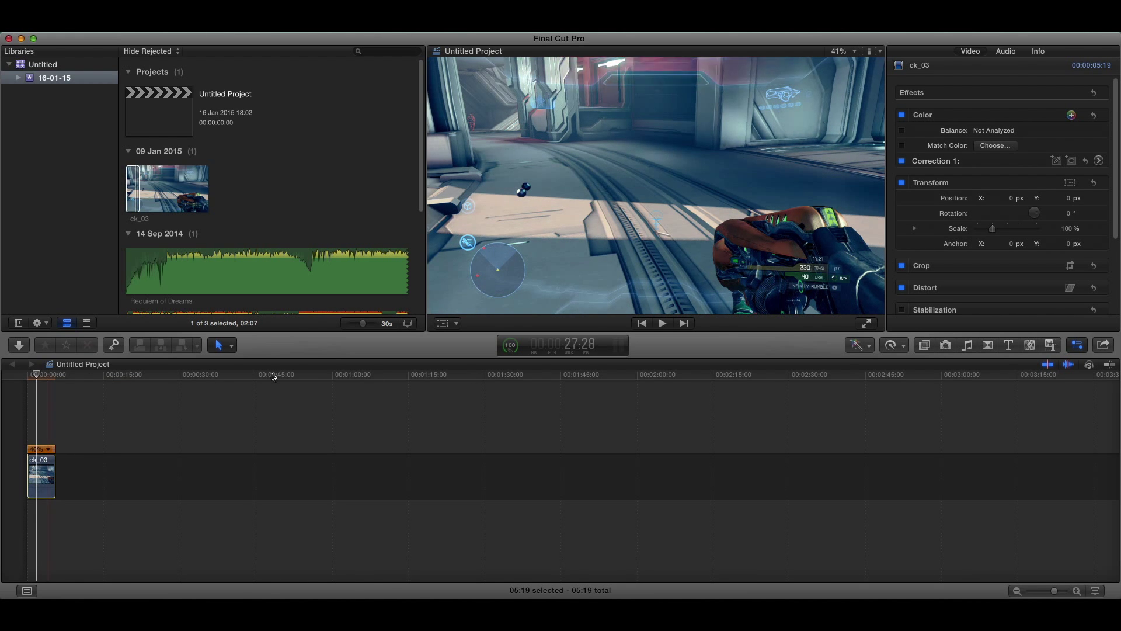
click(36, 378)
click(30, 378)
key(space)
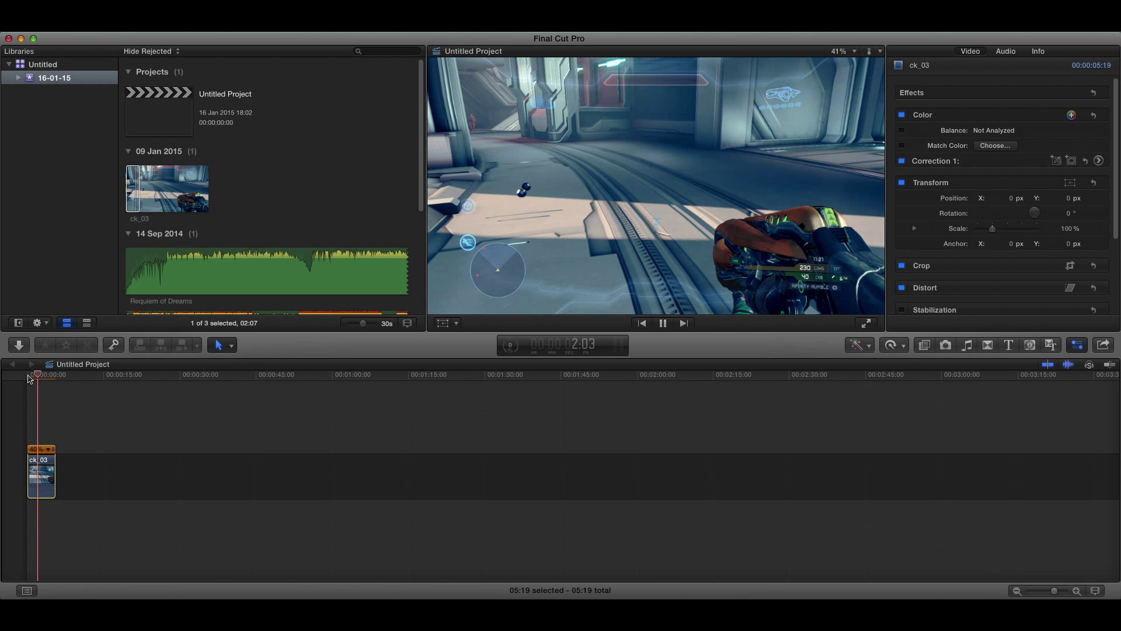
click(45, 401)
click(41, 476)
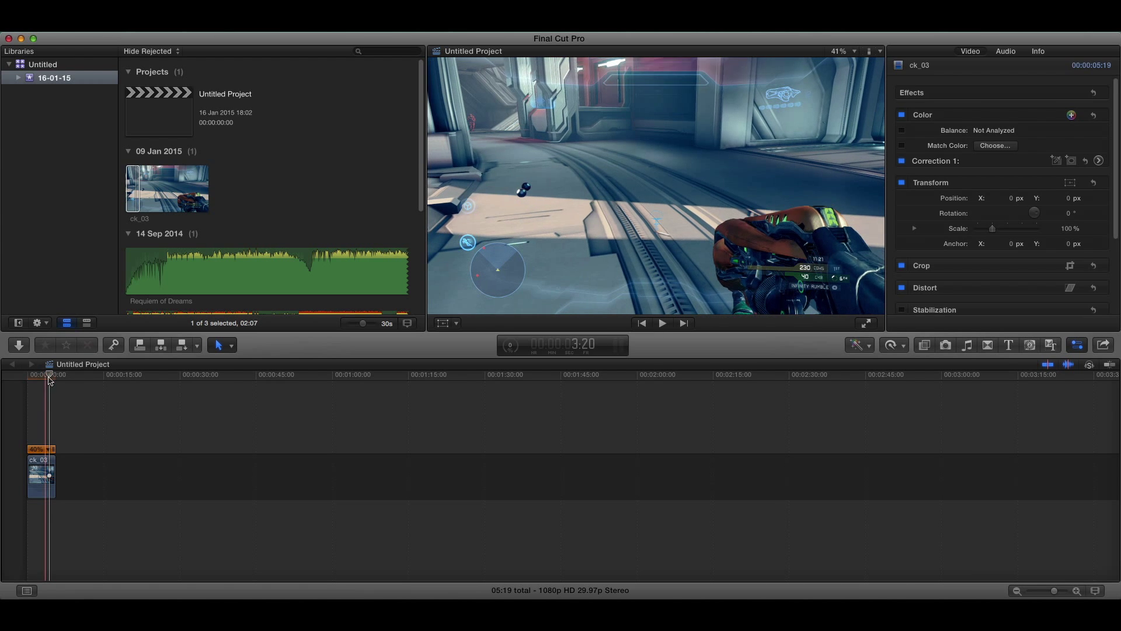
key(space)
Set the slowed ck_03 clip's retime video quality to Optical Flow
click(37, 456)
click(905, 347)
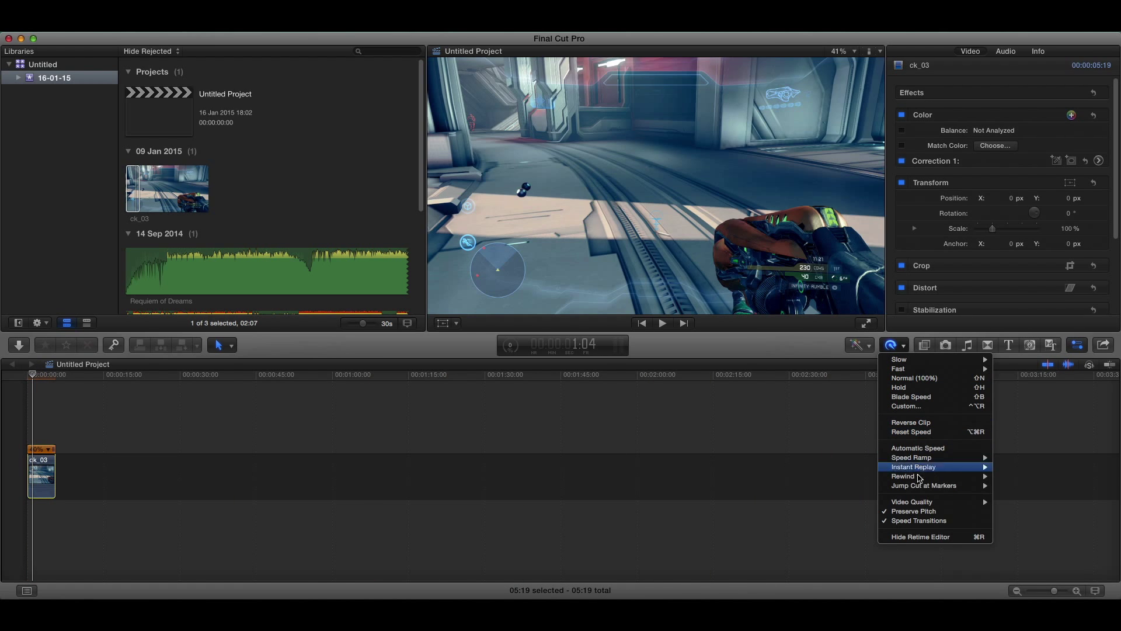
mouse_move(926, 505)
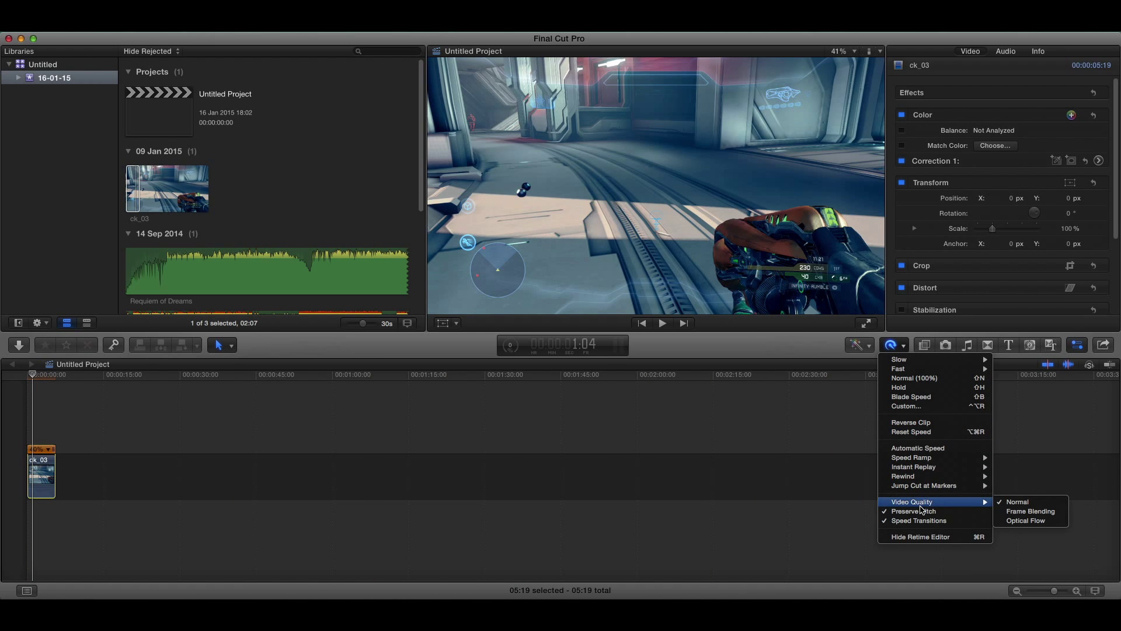
click(1023, 523)
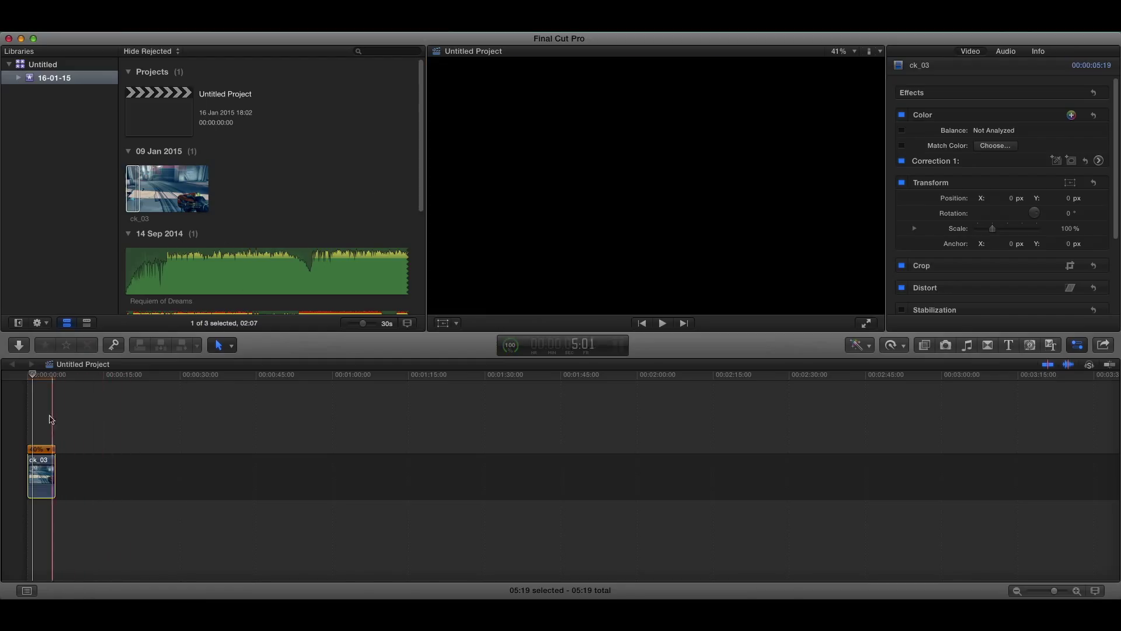
click(23, 377)
key(space)
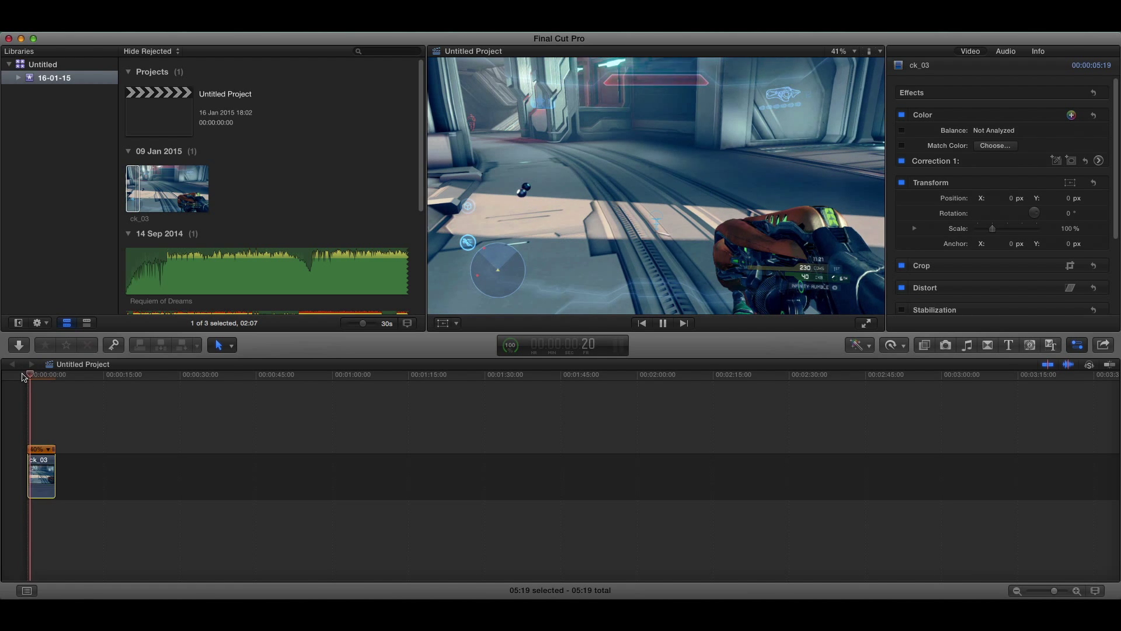
click(41, 401)
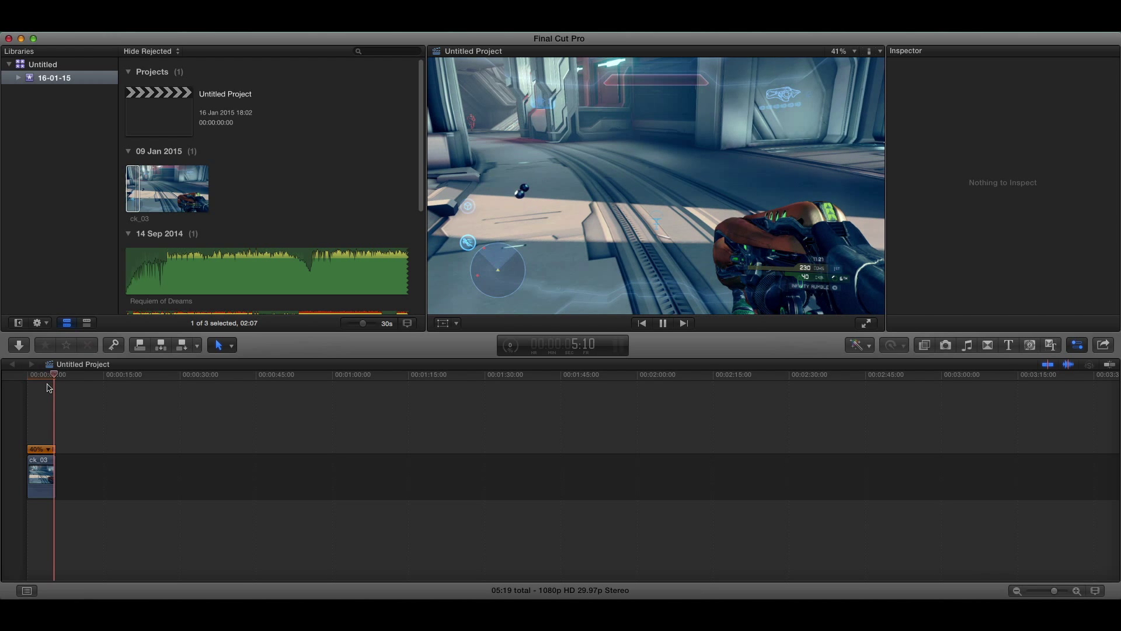
click(28, 381)
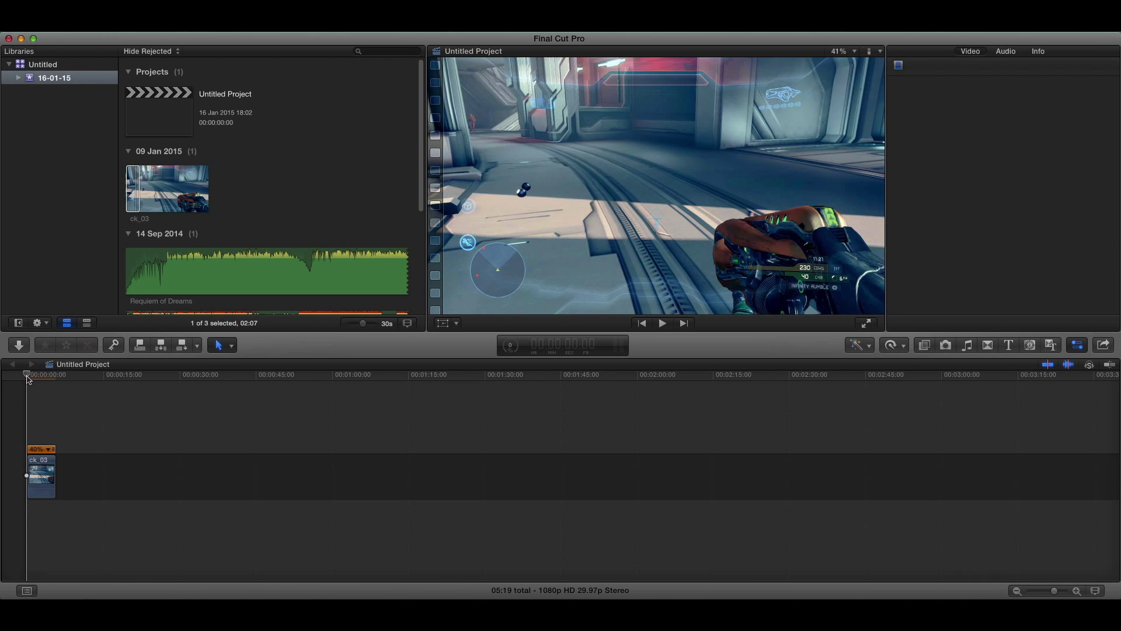
click(32, 382)
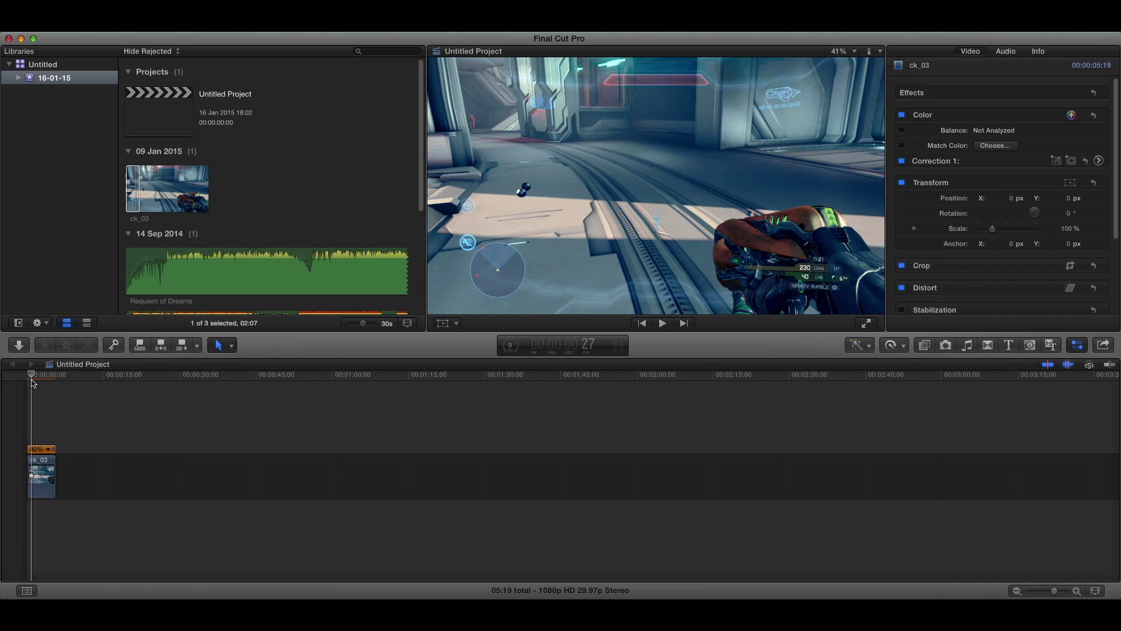
mouse_move(47, 379)
mouse_down()
mouse_move(76, 384)
mouse_move(38, 379)
mouse_up()
key(space)
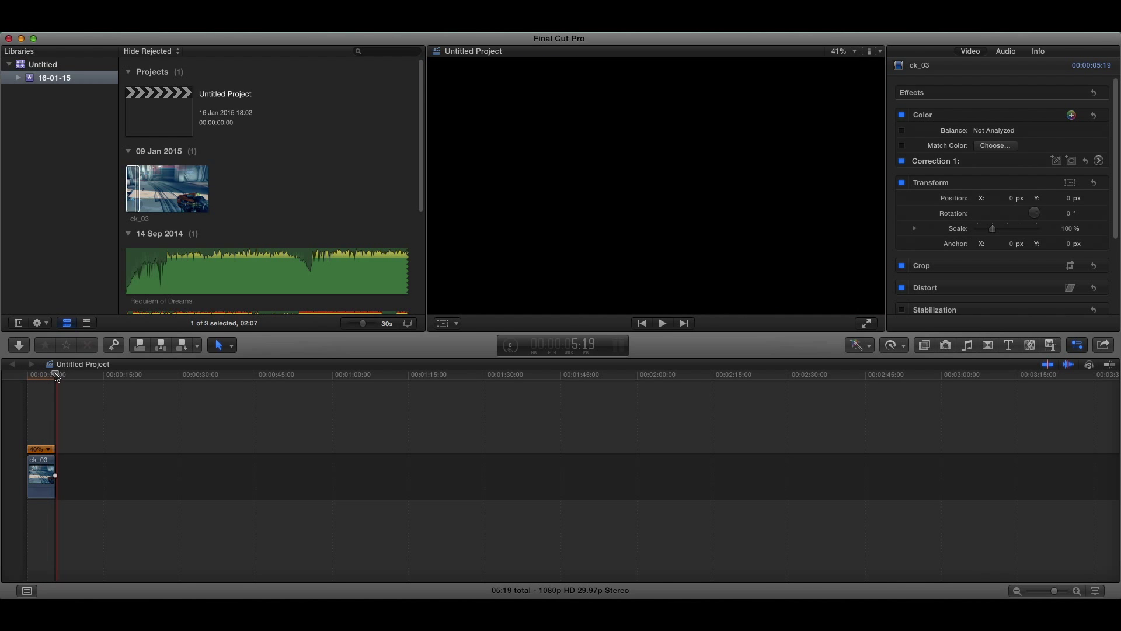
click(41, 384)
click(56, 383)
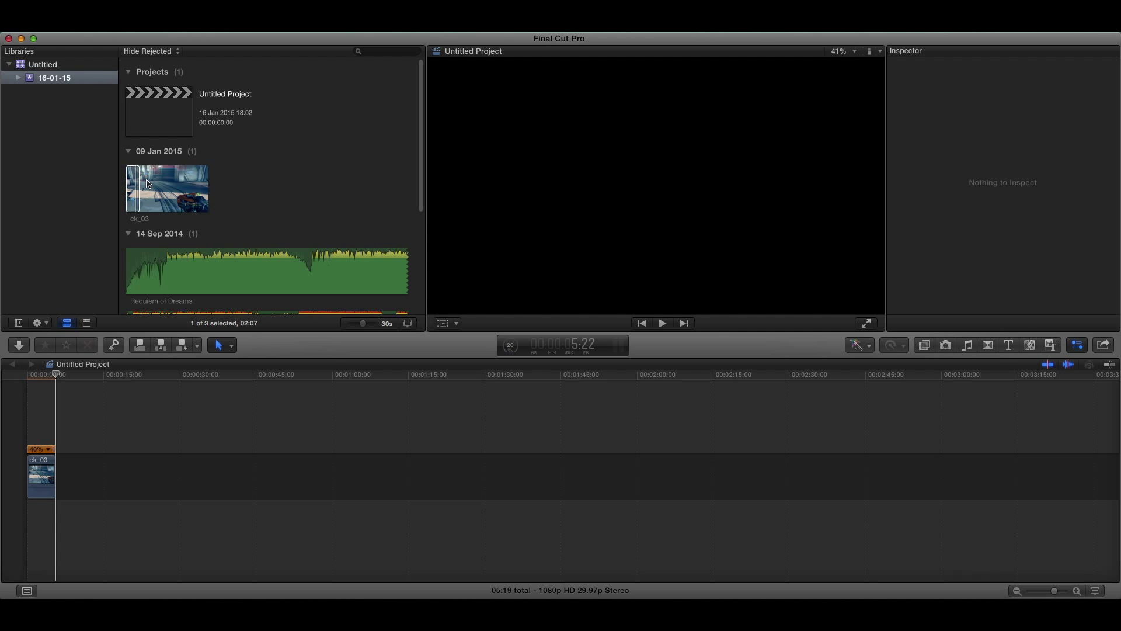
Append a full-speed ck_03 section after the slowed clip and play both back
click(149, 184)
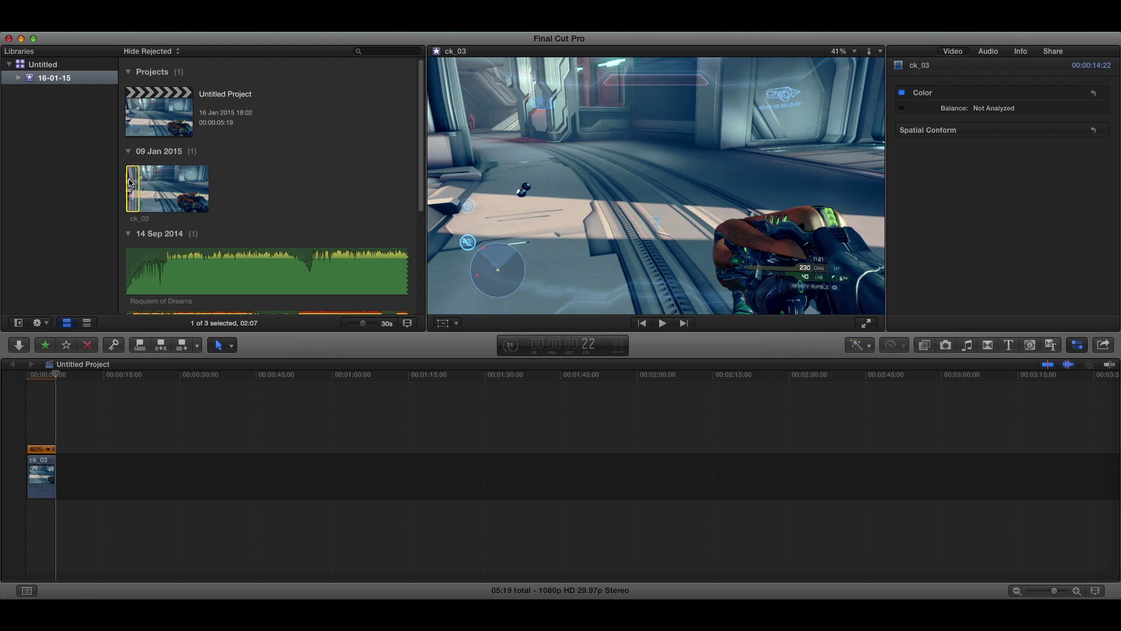
drag(128, 178, 81, 489)
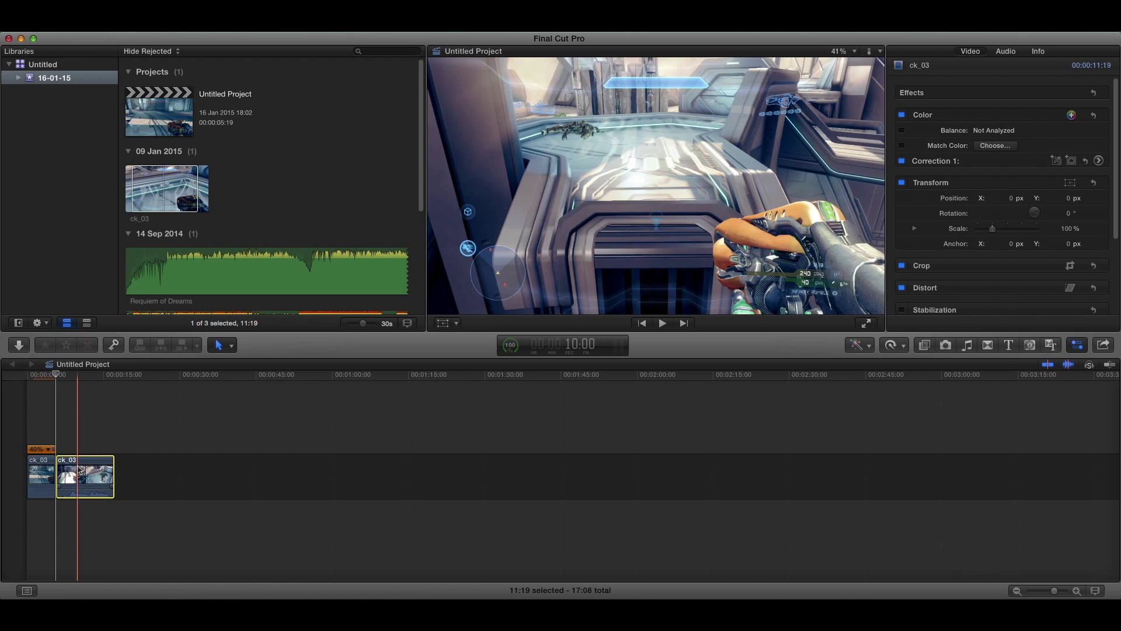
click(63, 418)
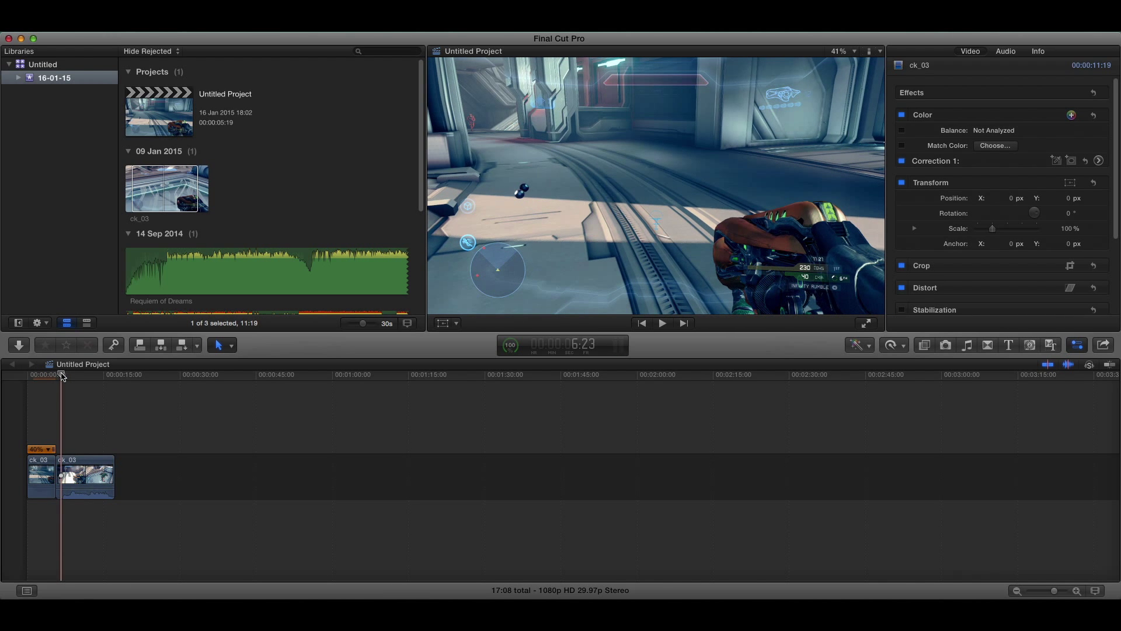
key(space)
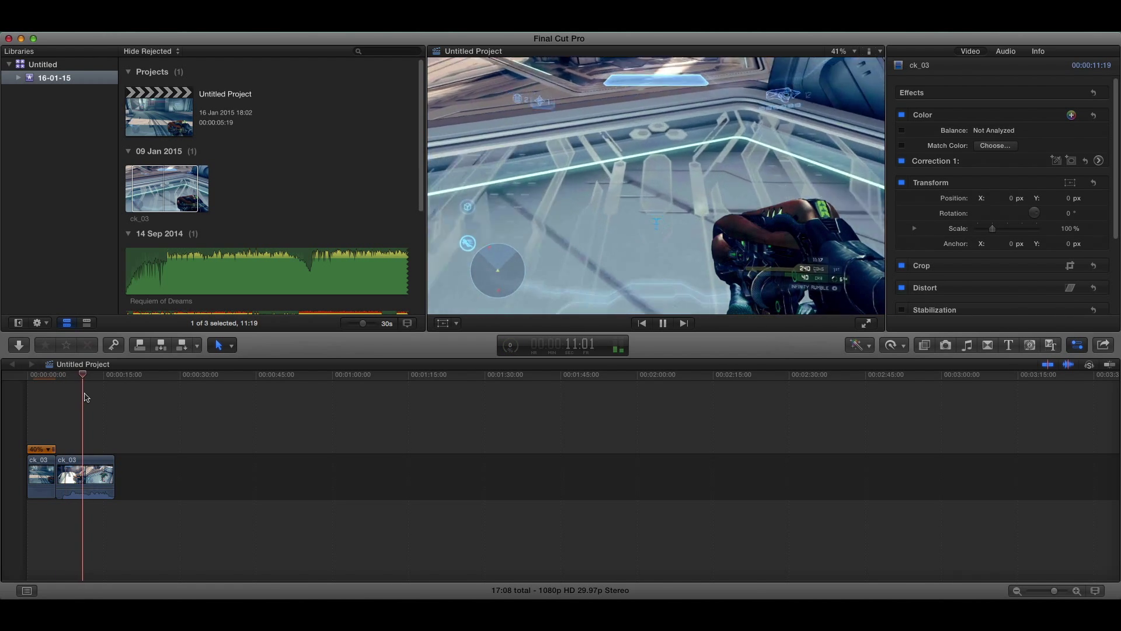
click(67, 377)
key(space)
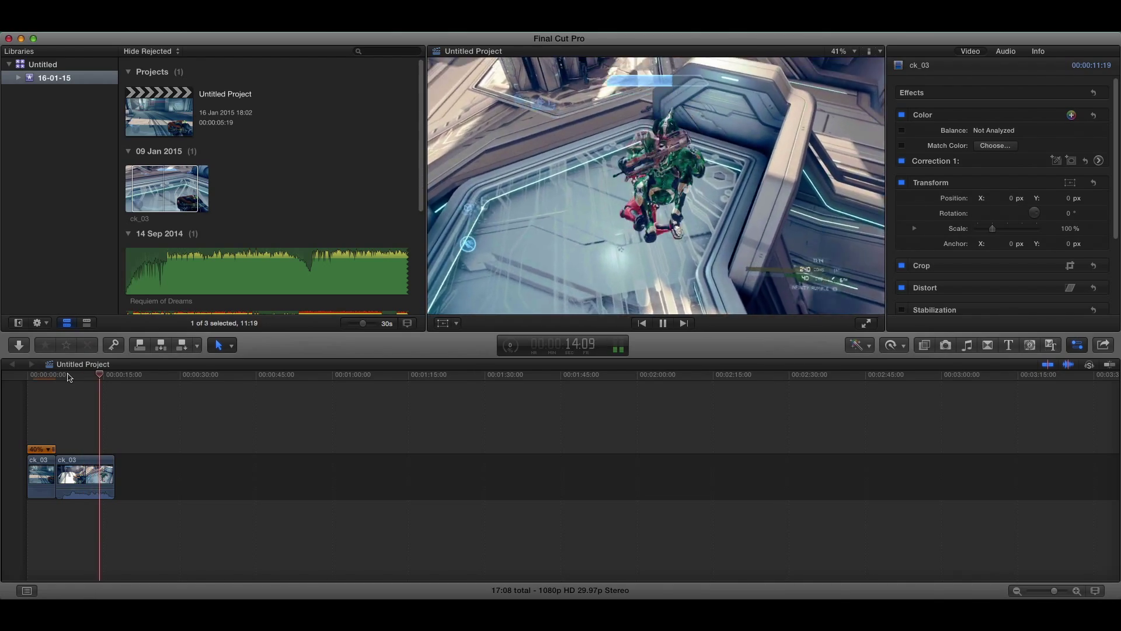
drag(67, 377, 94, 378)
Blade the full-speed ck_03 clip near its end, leaving an 08:11 first part
click(216, 343)
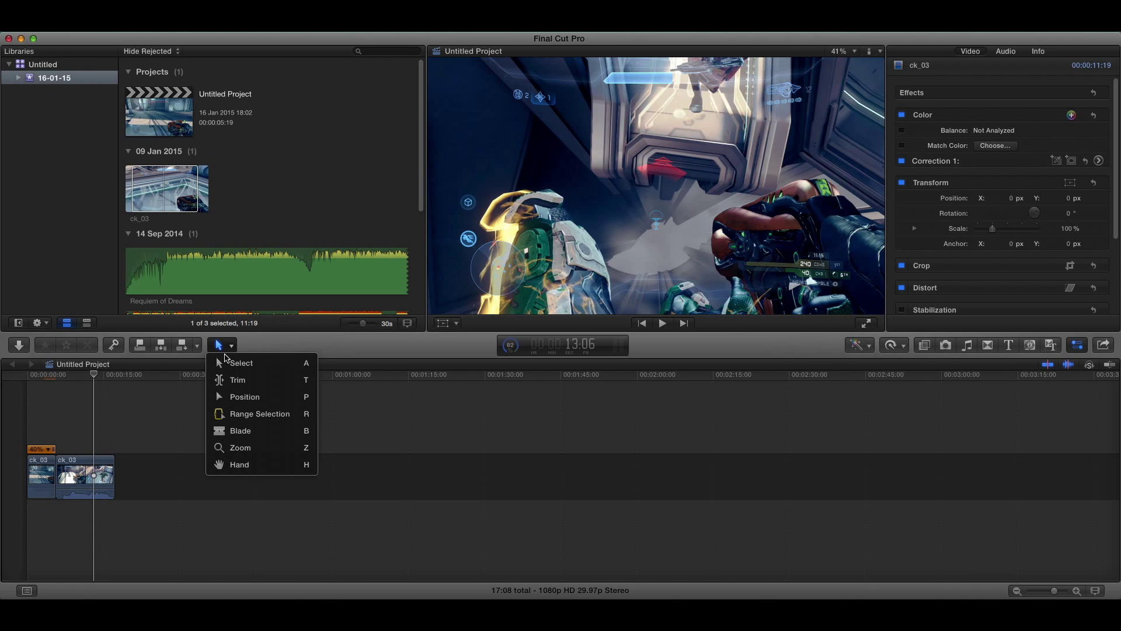
click(237, 431)
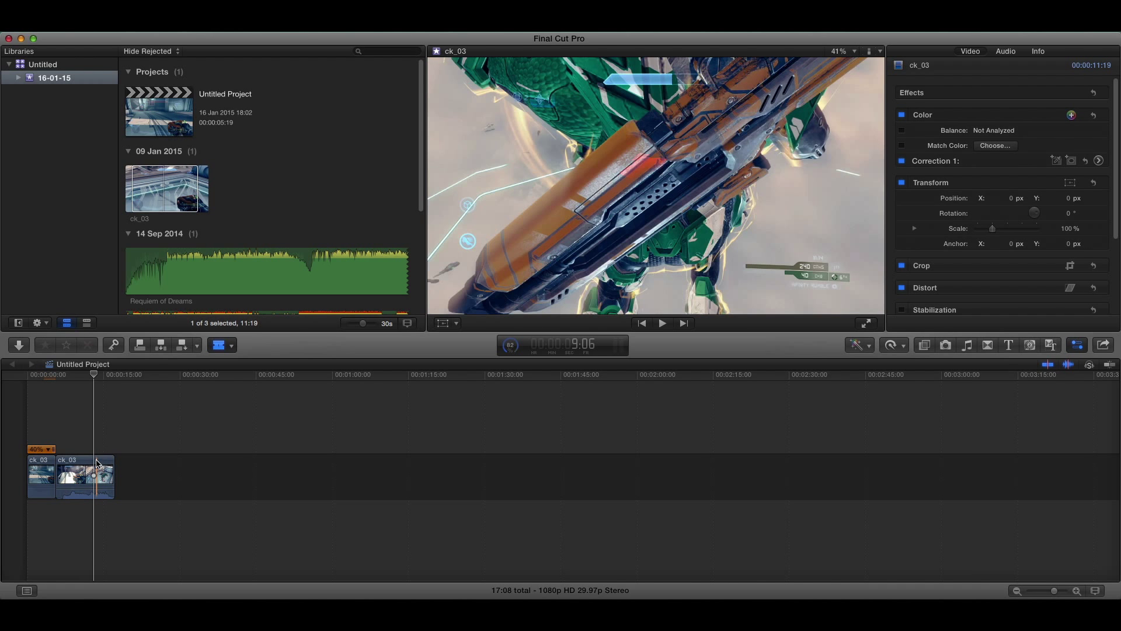
click(102, 462)
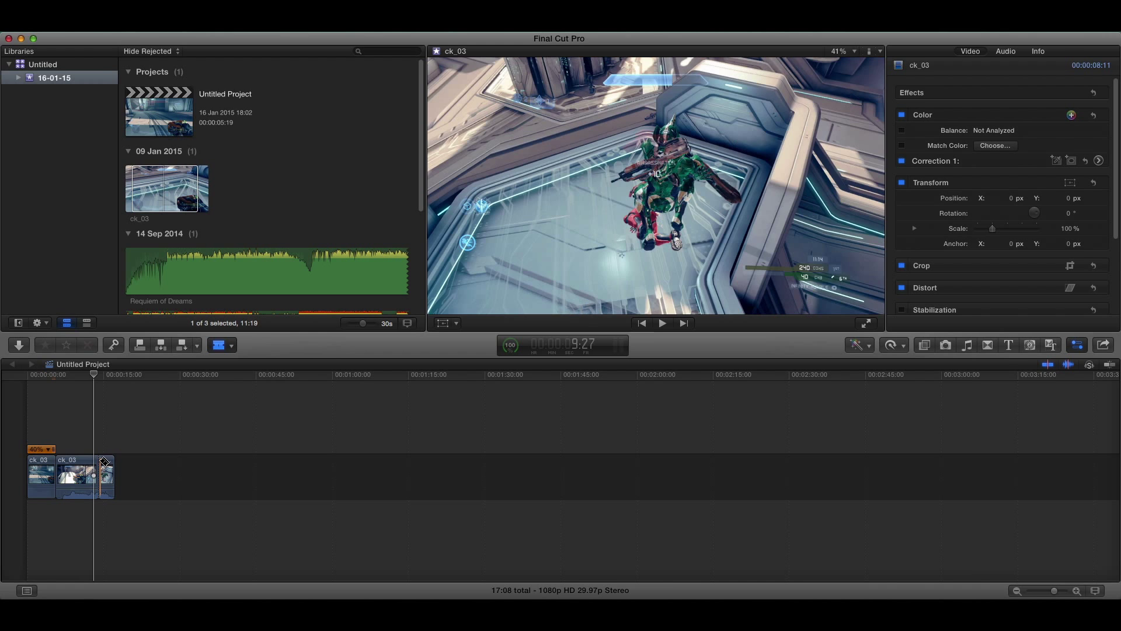
click(221, 345)
click(241, 363)
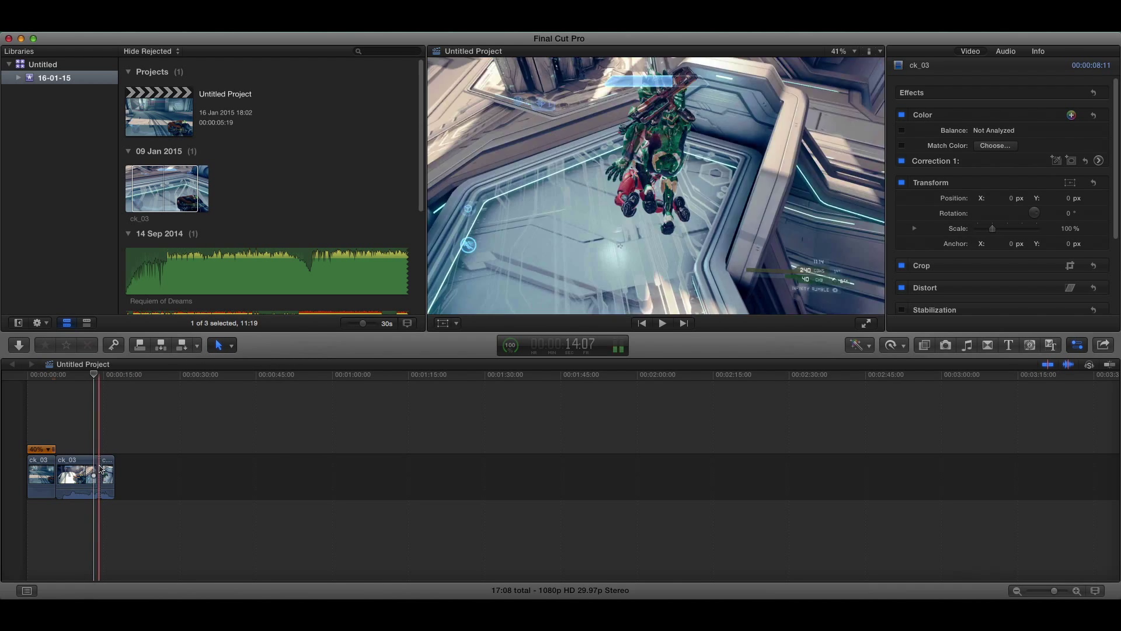
Slow the short third clip with Slow 50%, then 25% twice, stretching it to 03:20
click(104, 474)
click(891, 345)
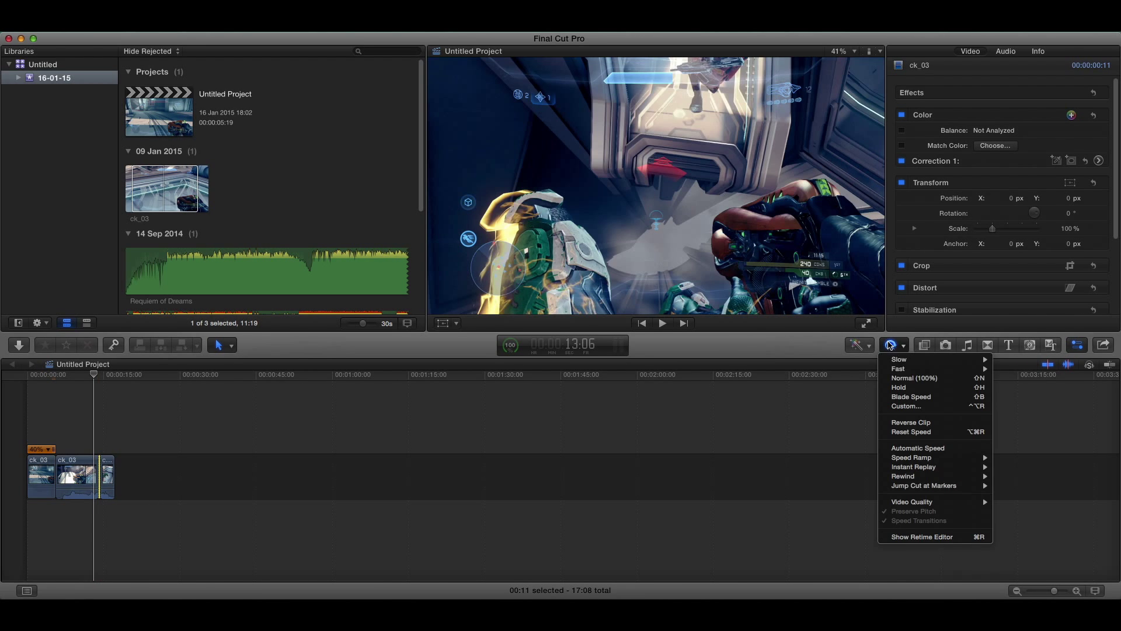
mouse_move(972, 361)
click(1014, 359)
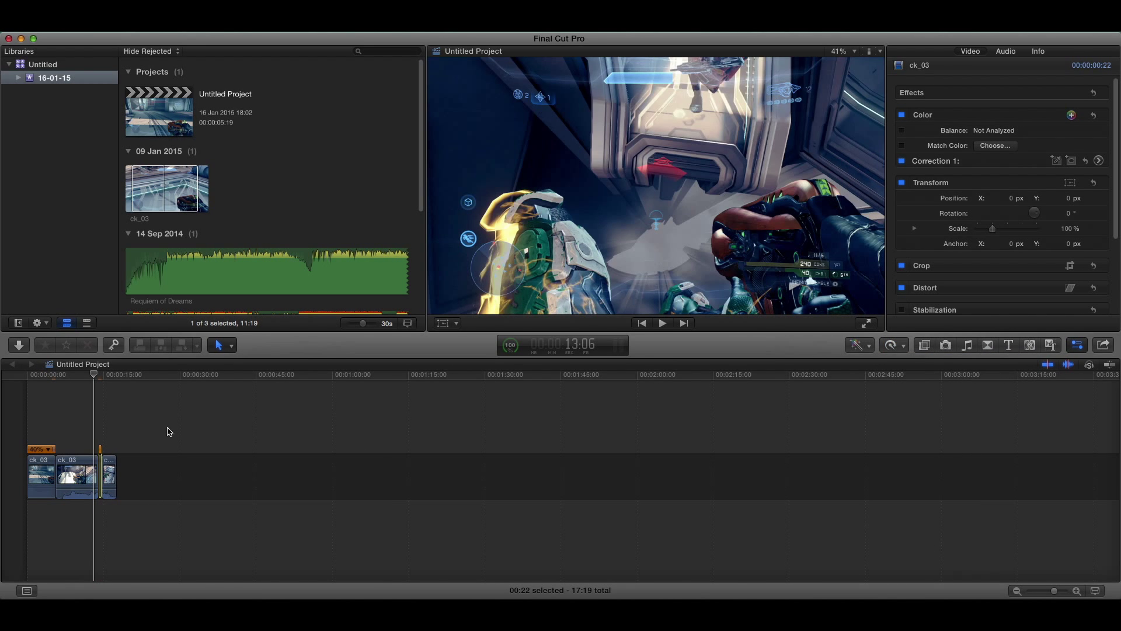
click(893, 346)
mouse_move(964, 359)
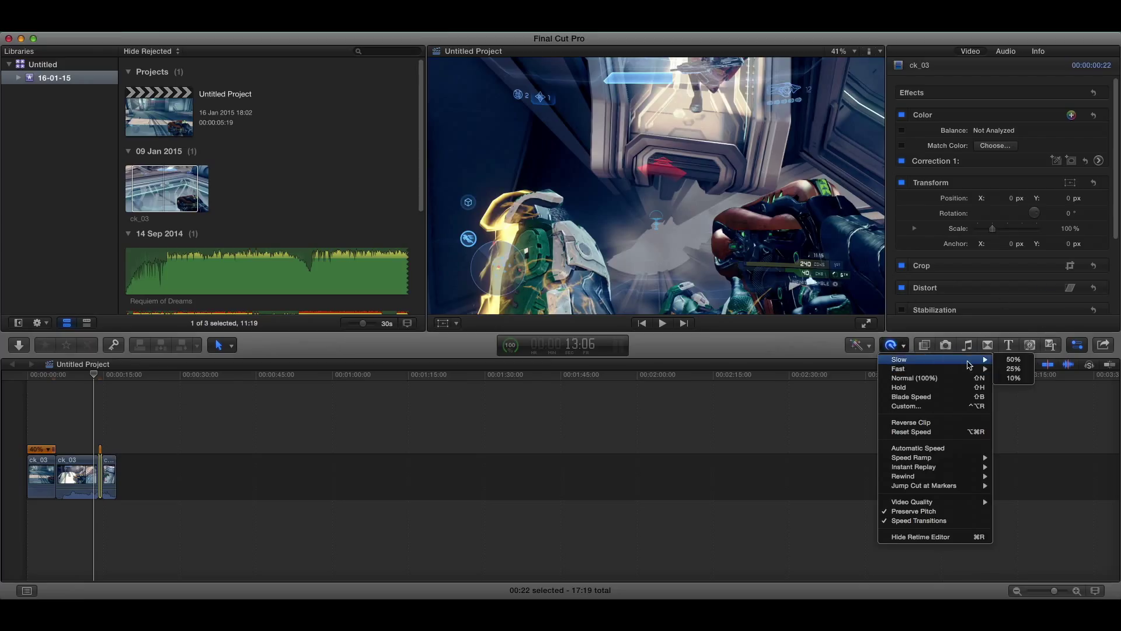
click(1014, 369)
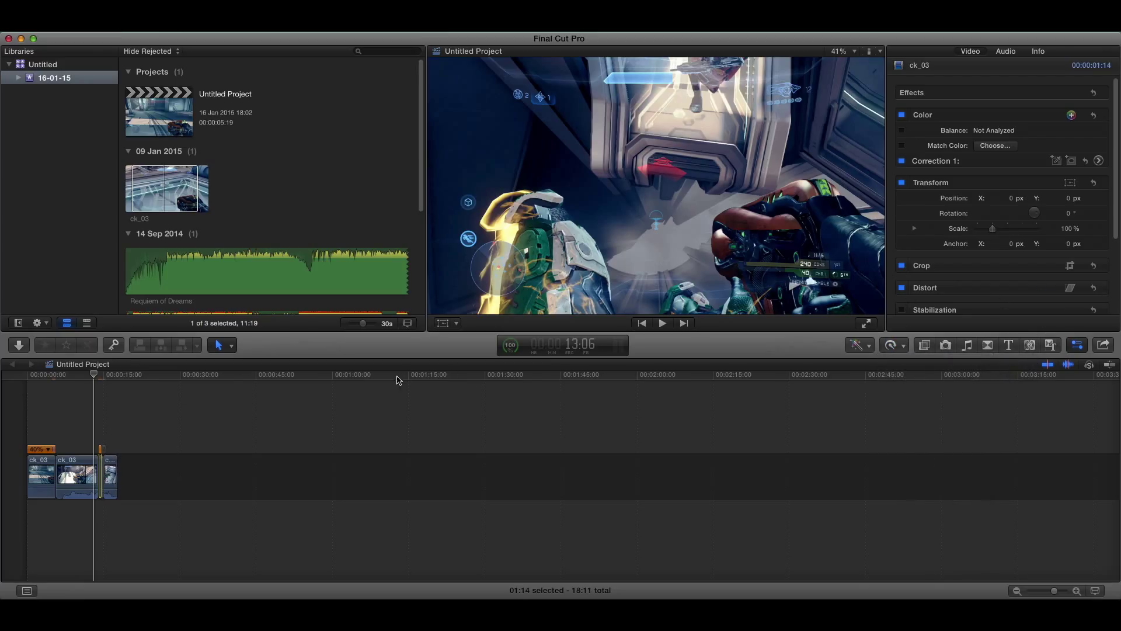
click(897, 349)
mouse_move(914, 359)
click(1001, 372)
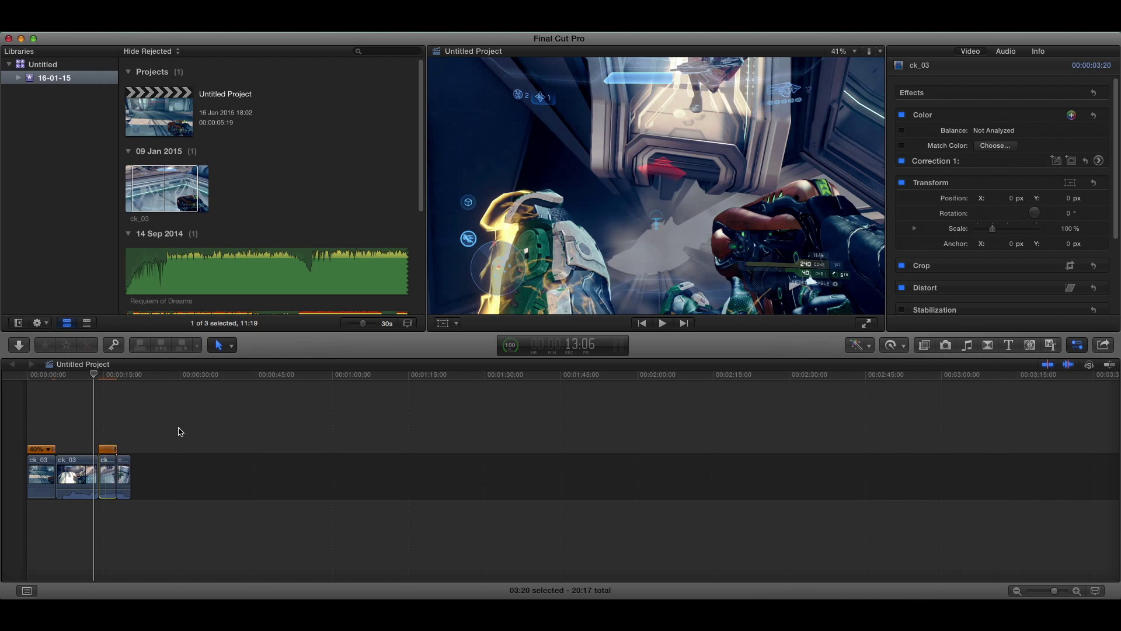
drag(95, 374, 107, 374)
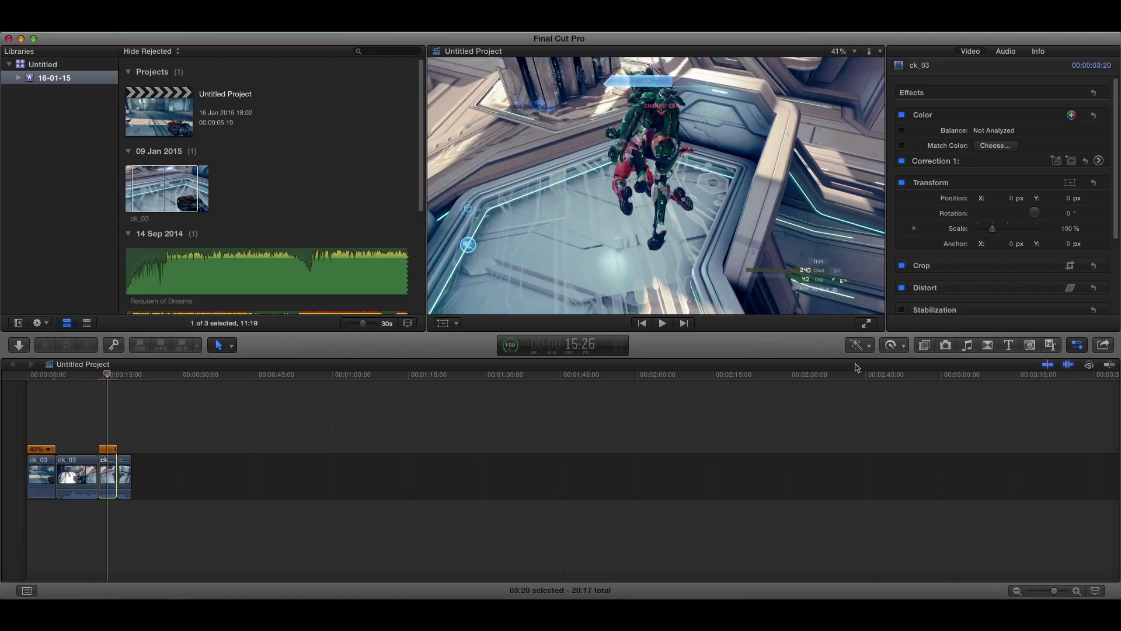
Apply Optical Flow video quality to the slowed third ck_03 clip
click(889, 348)
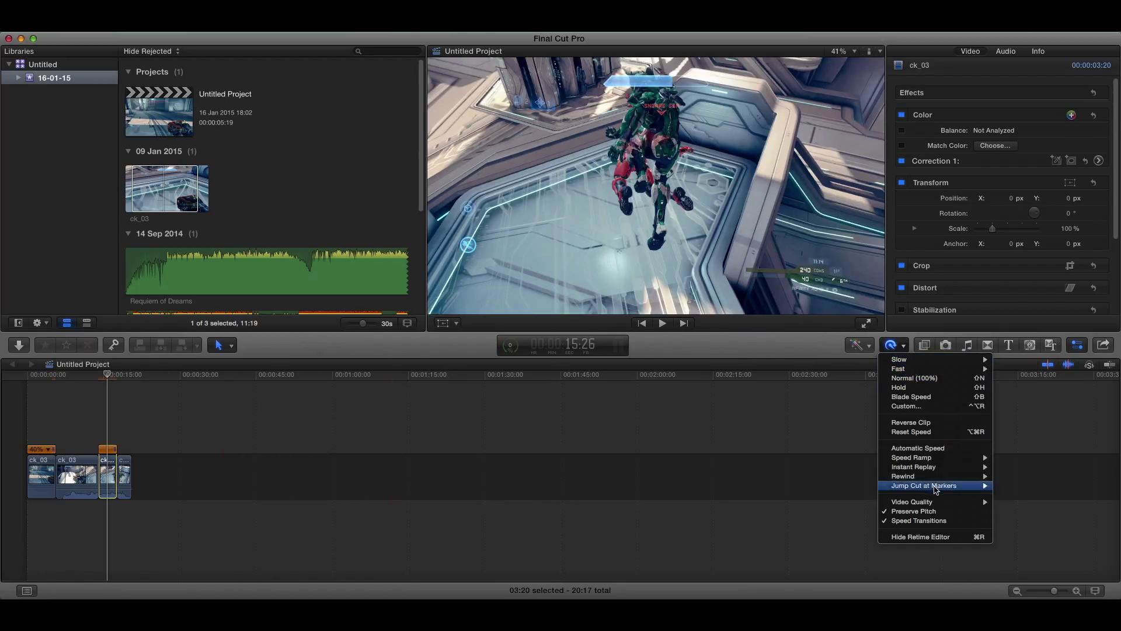
mouse_move(934, 502)
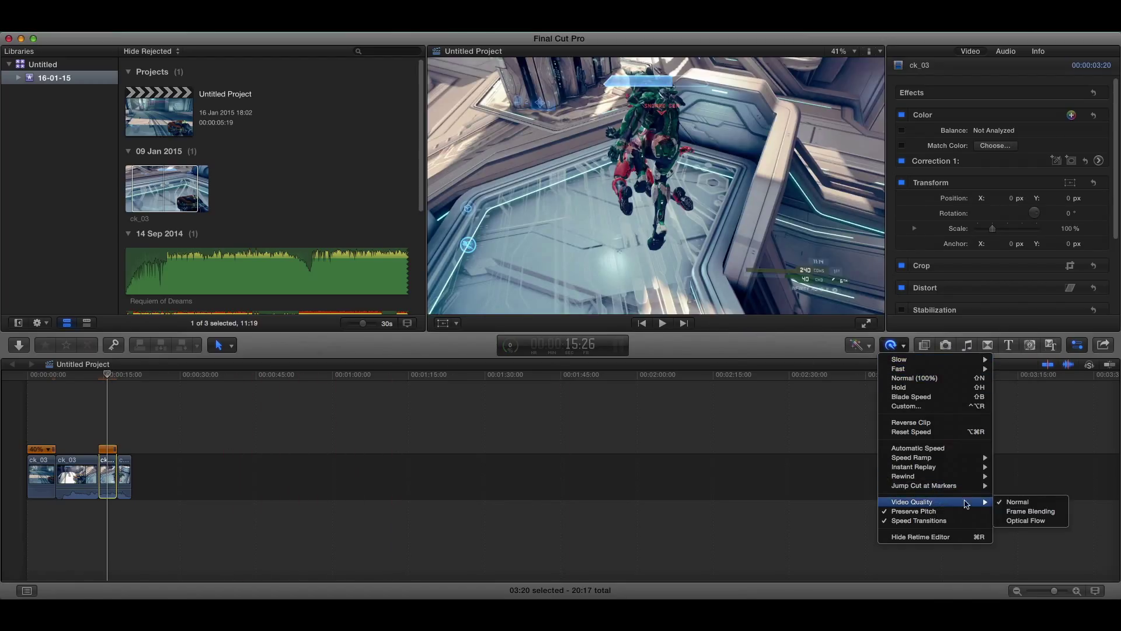
click(1016, 523)
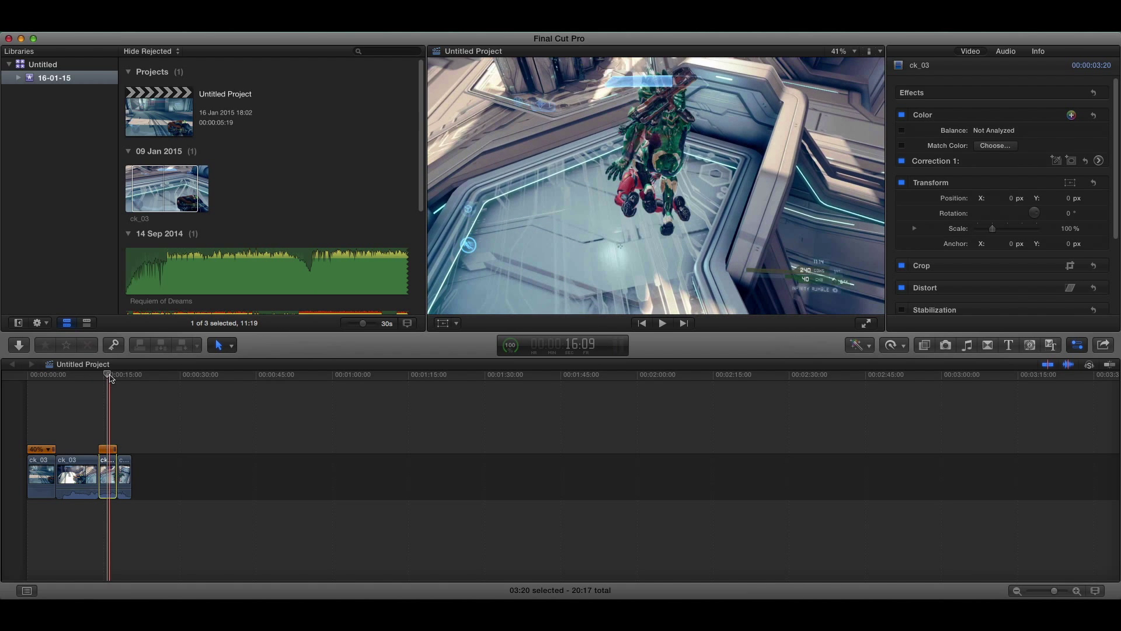
click(105, 378)
mouse_move(106, 378)
mouse_down()
mouse_move(19, 390)
mouse_move(99, 383)
mouse_move(86, 380)
mouse_up()
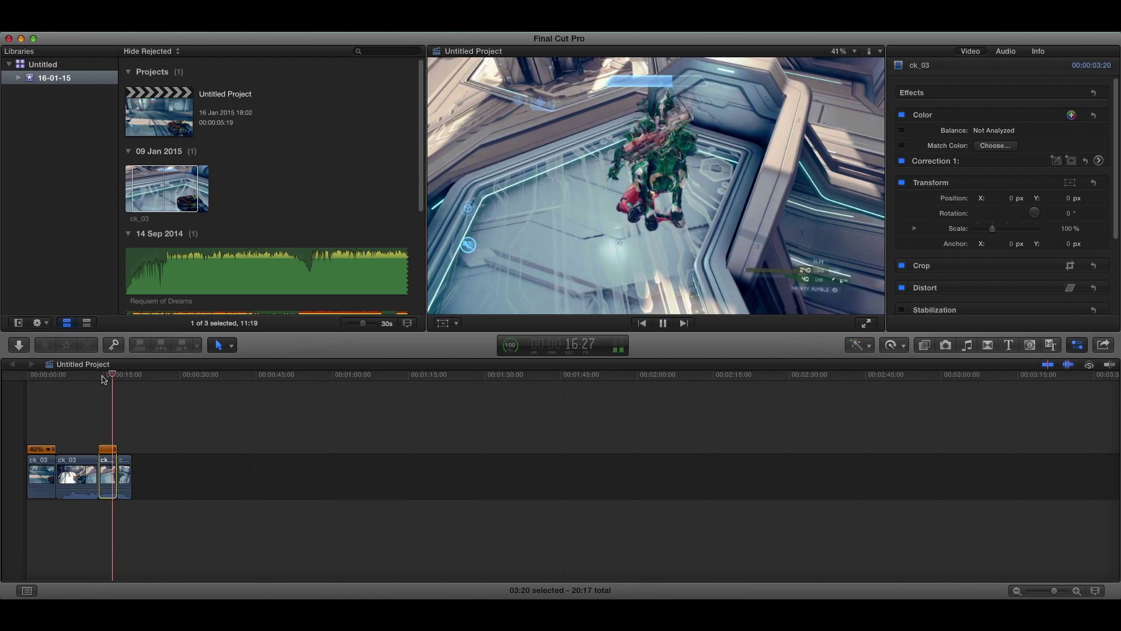
key(space)
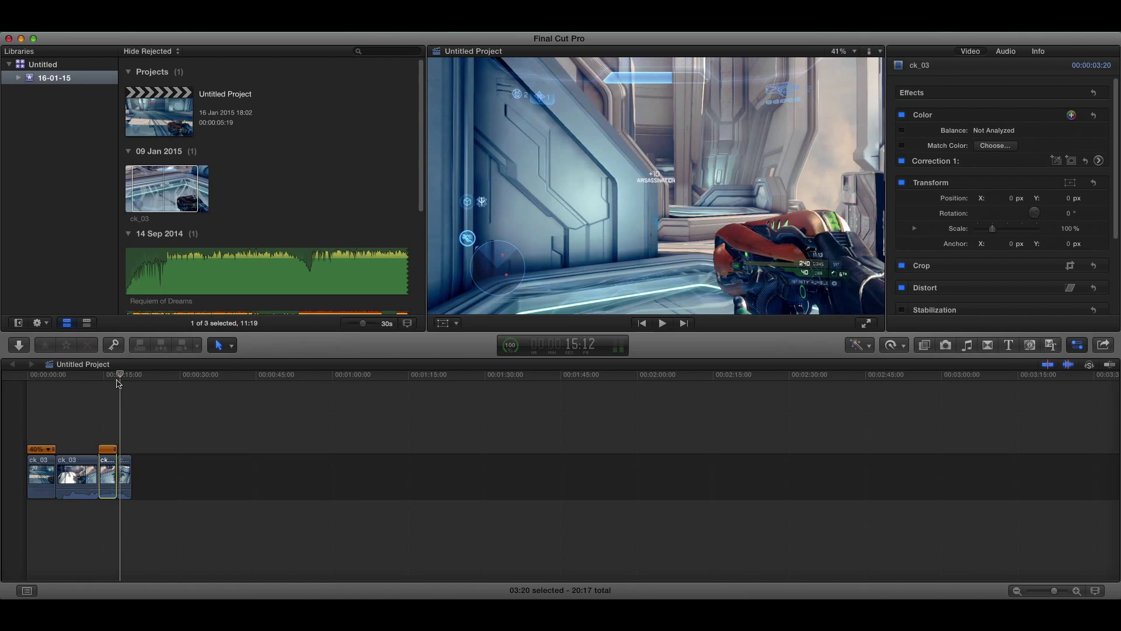
mouse_move(120, 383)
mouse_down()
mouse_move(67, 378)
mouse_move(148, 380)
mouse_move(137, 381)
mouse_up()
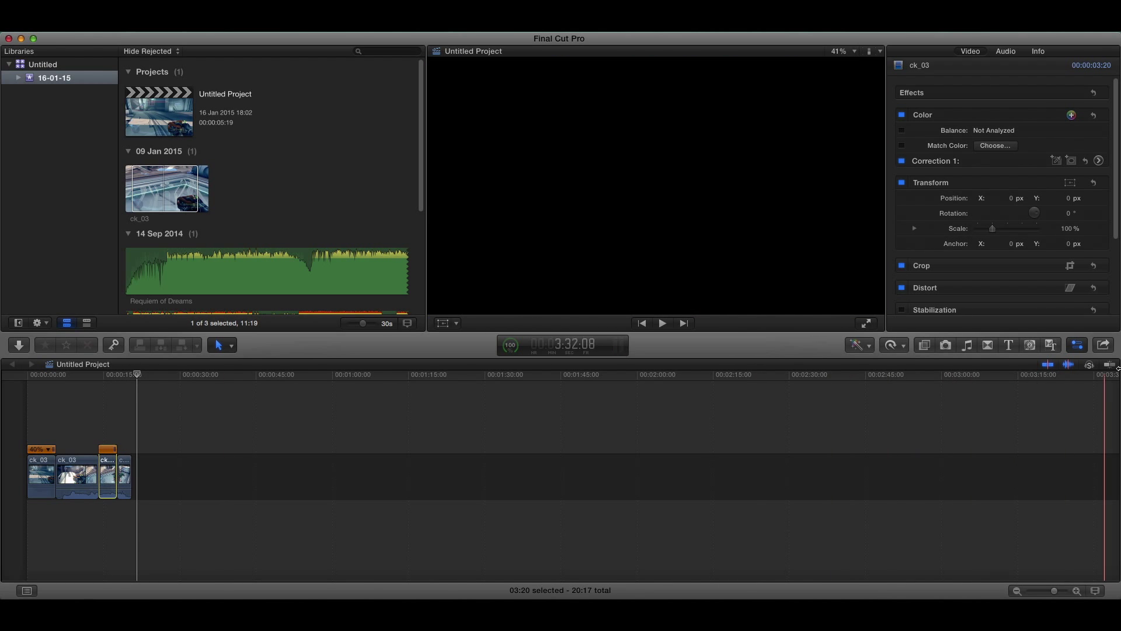
Append a Custom generator clip after the slowed section and review the edit
click(1030, 346)
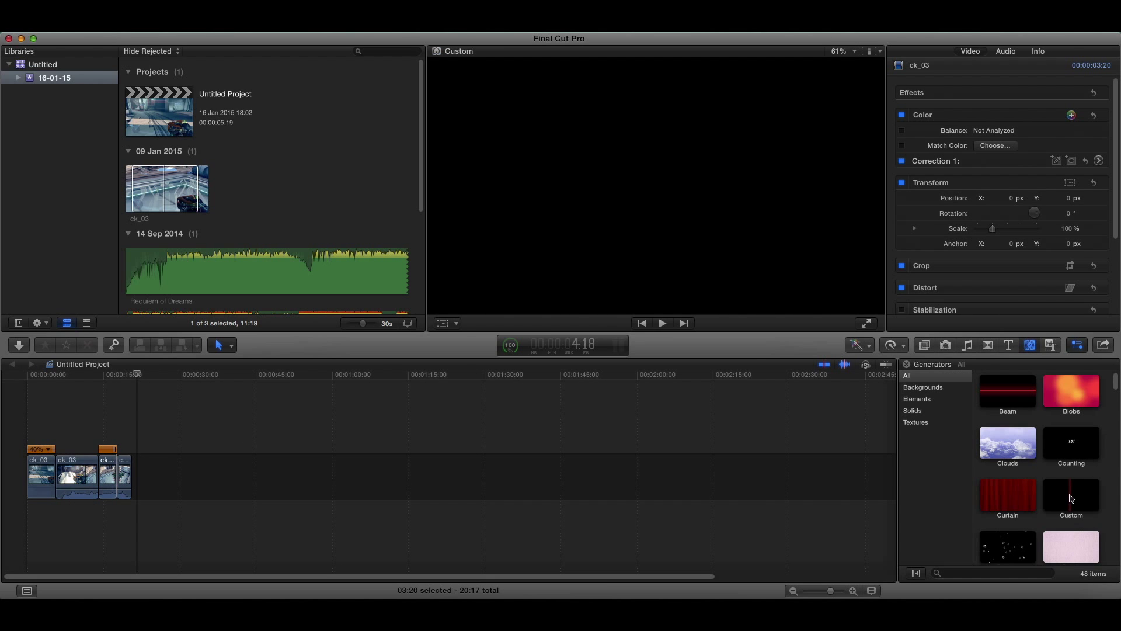
drag(1072, 498, 153, 468)
click(185, 467)
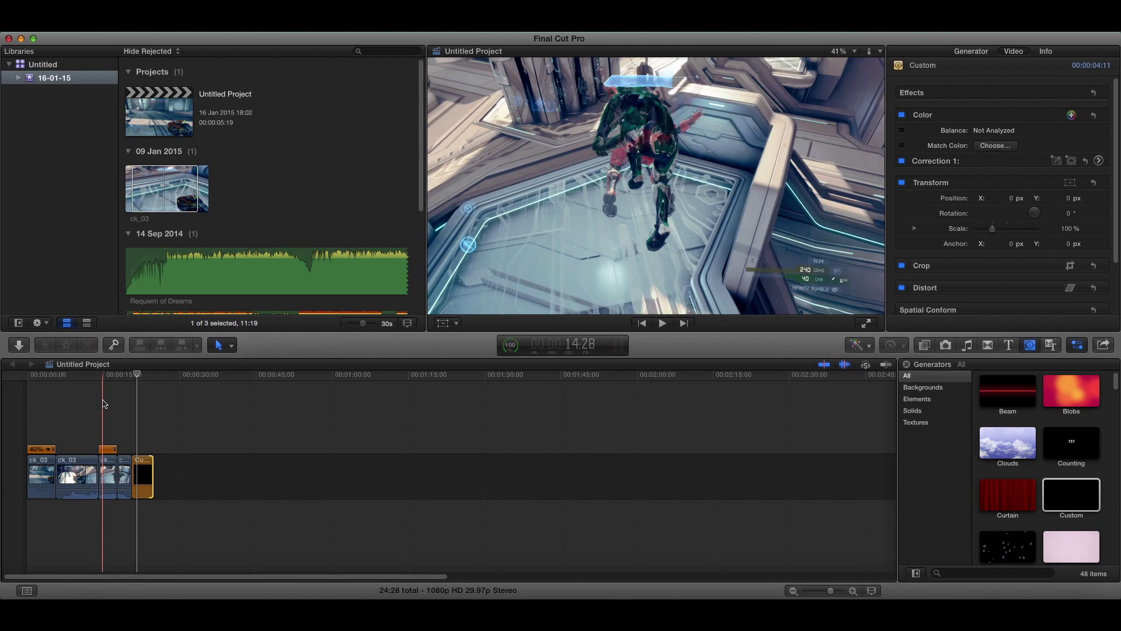
click(87, 403)
key(space)
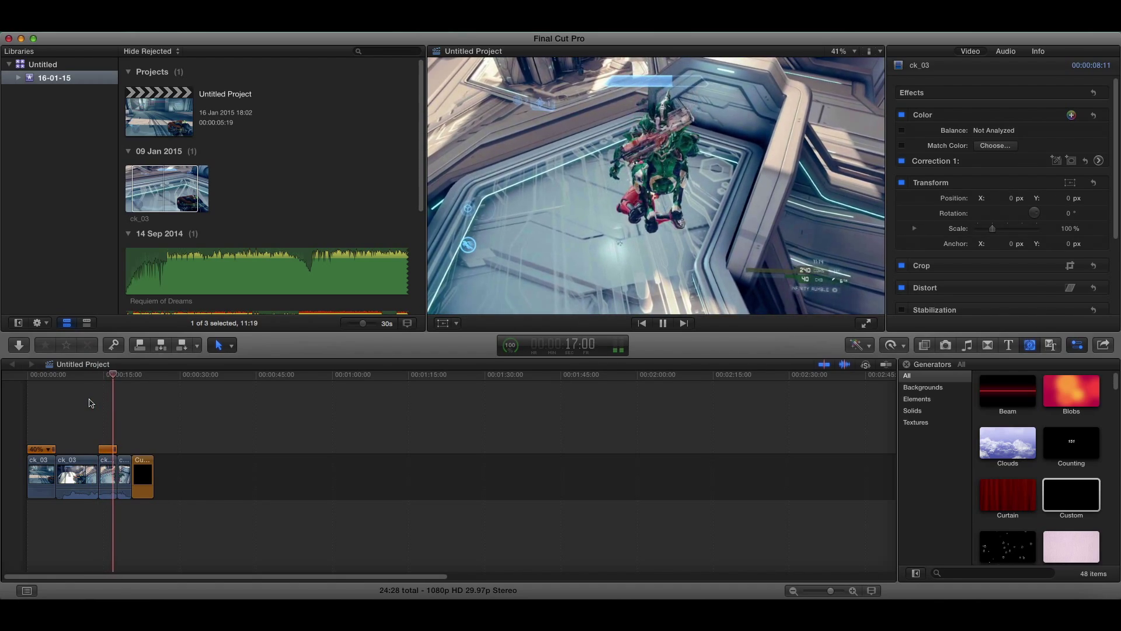
key(space)
drag(126, 378, 142, 377)
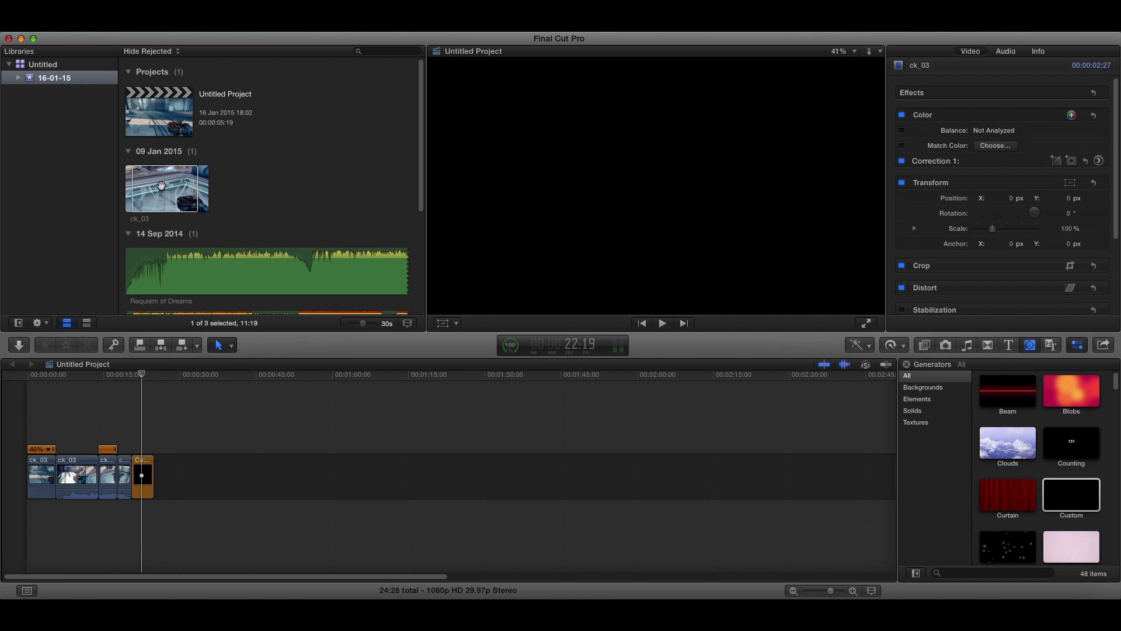
Add another ck_03 clip after the Custom generator and split it with the Blade tool
drag(176, 201, 164, 430)
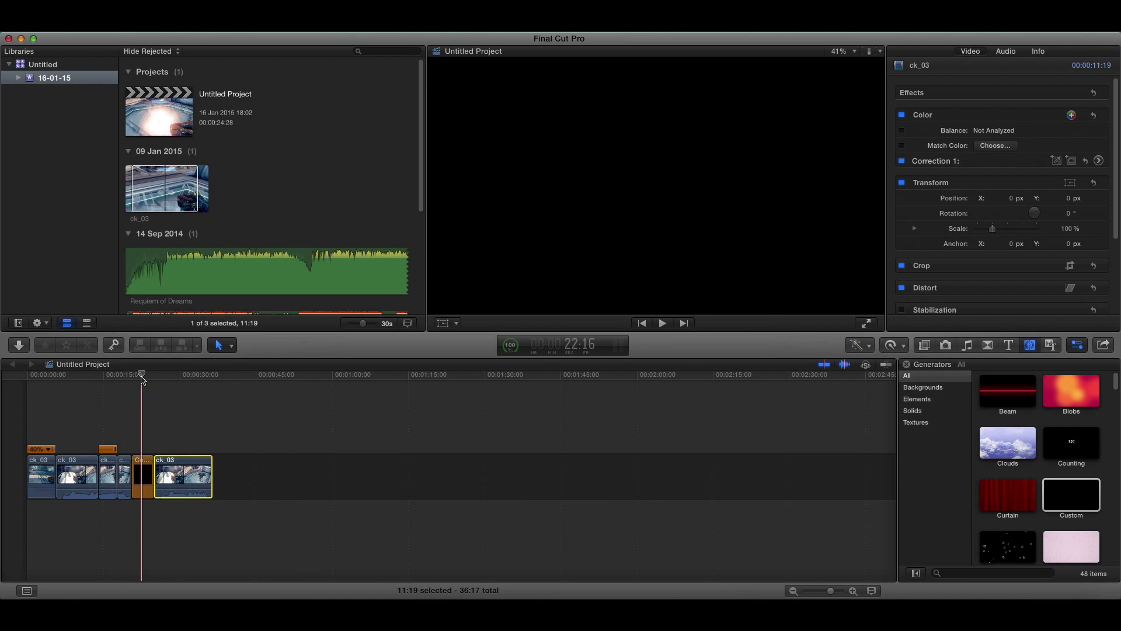
drag(142, 379, 196, 384)
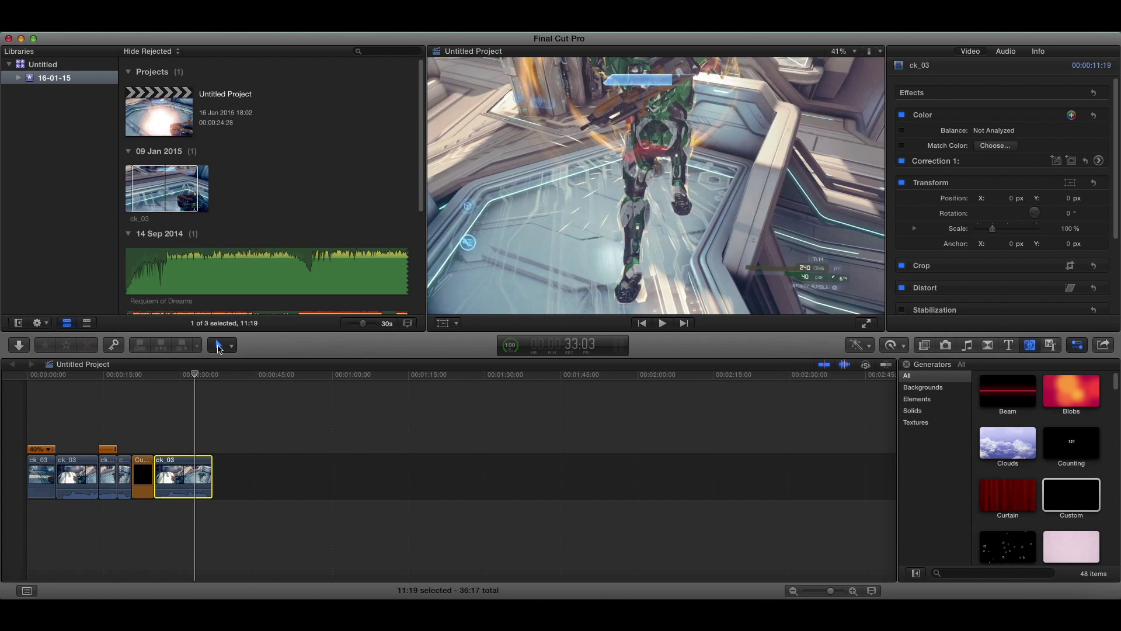
click(219, 346)
click(248, 431)
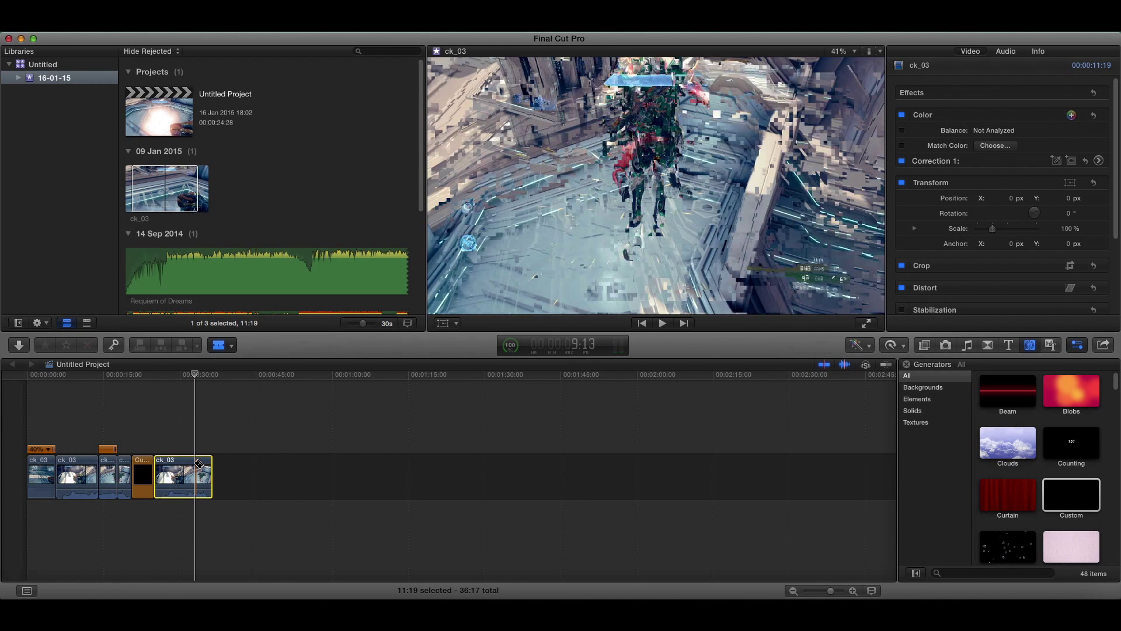
click(199, 470)
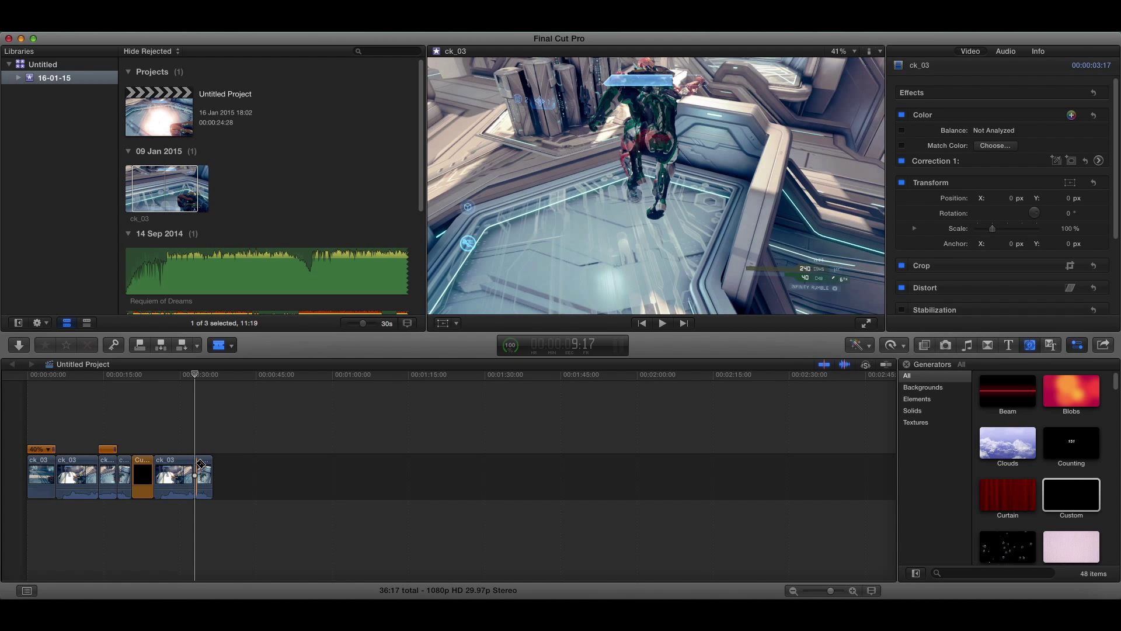
Slow the short split section of ck_03 to 10%, then stretch it to 1% speed
click(221, 345)
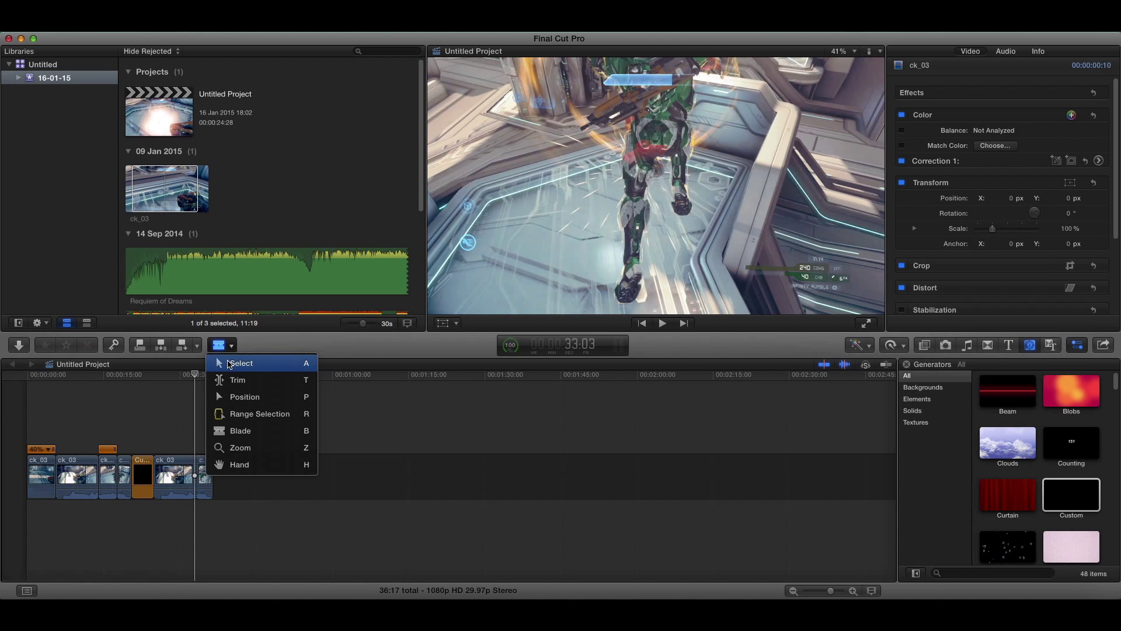
click(227, 364)
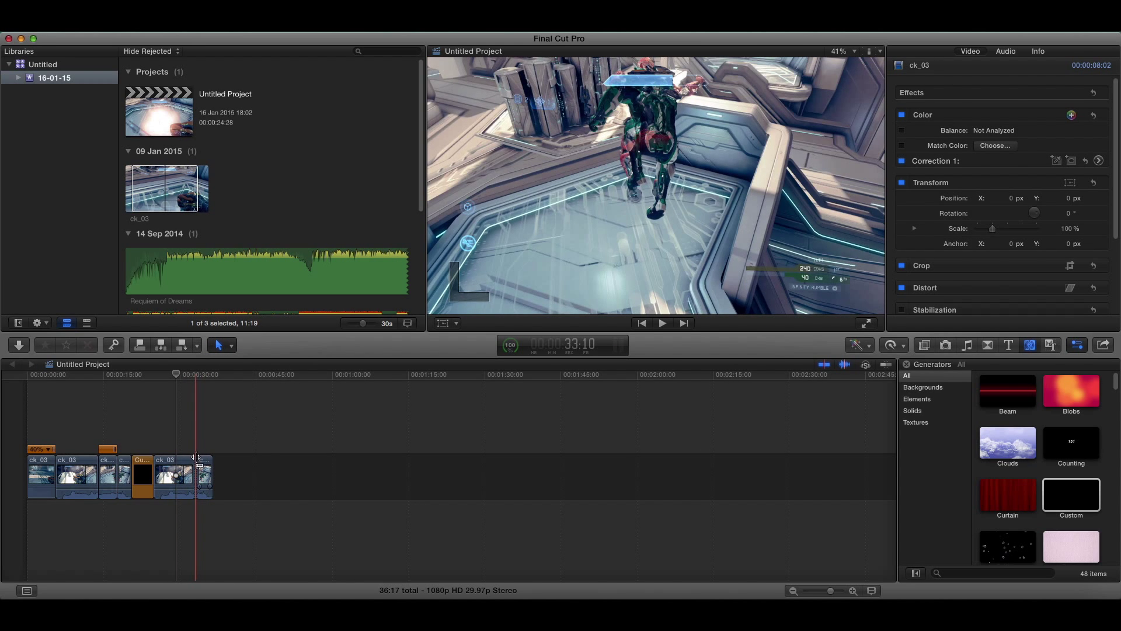
click(196, 458)
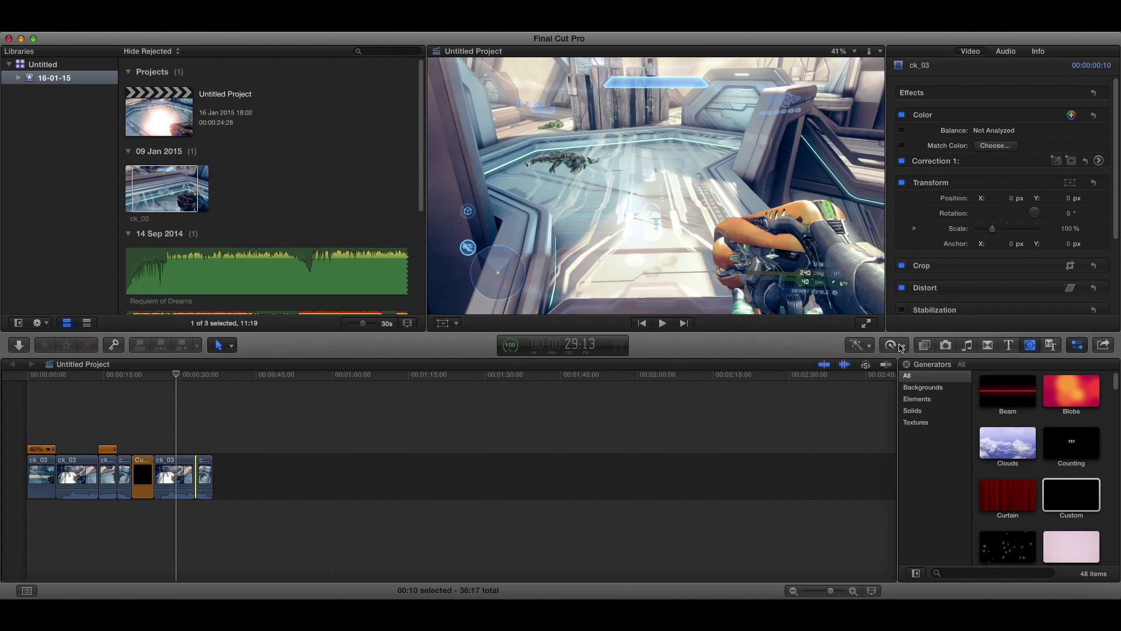
click(903, 347)
mouse_move(914, 363)
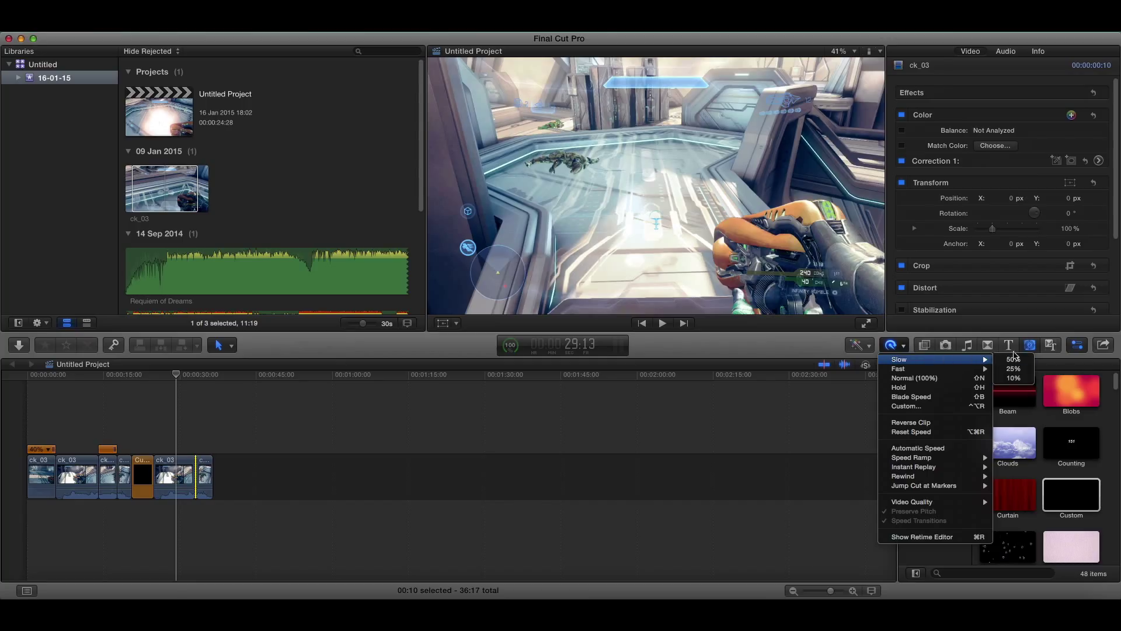
click(1022, 378)
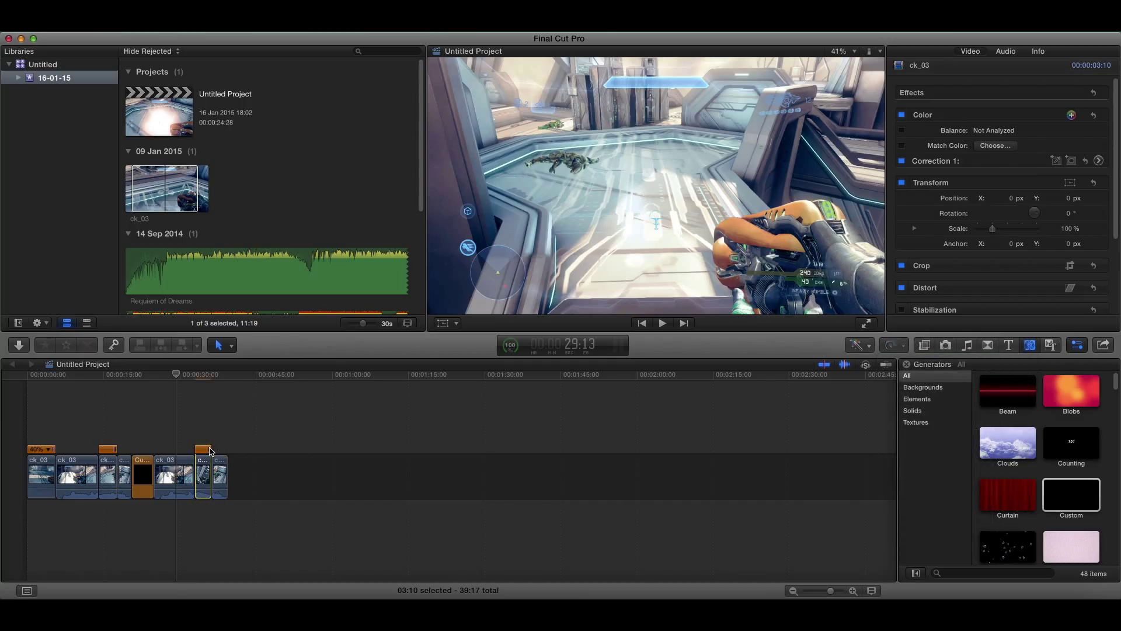
drag(210, 451, 789, 430)
drag(912, 415, 930, 418)
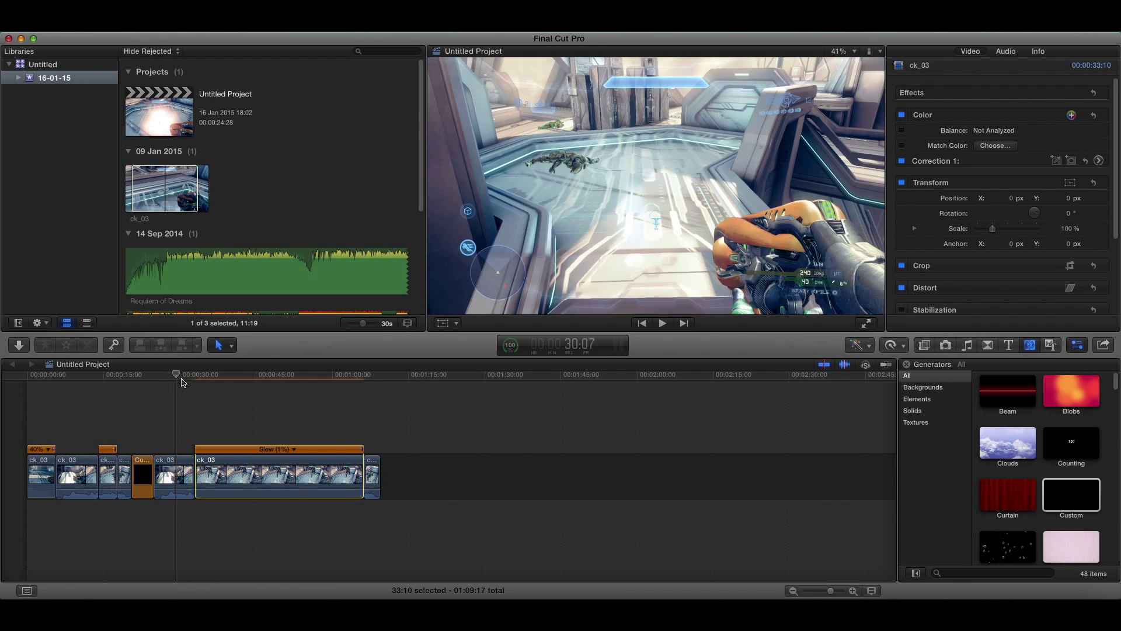
Re-enable the dimmed ck_03 clip from its shortcut menu so it plays
click(205, 378)
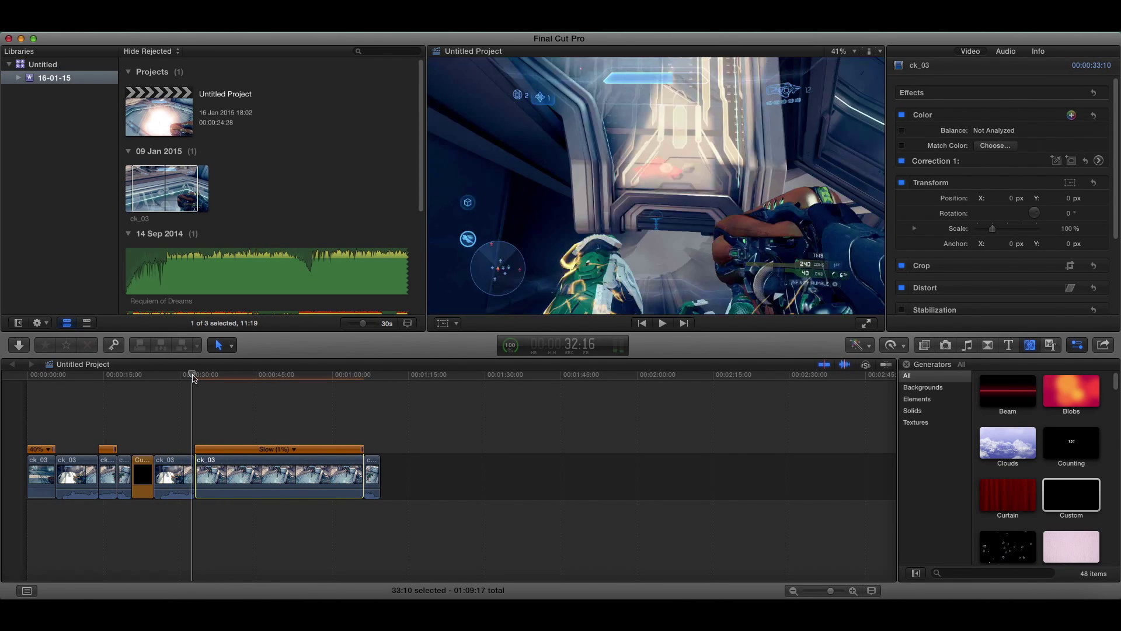
click(216, 415)
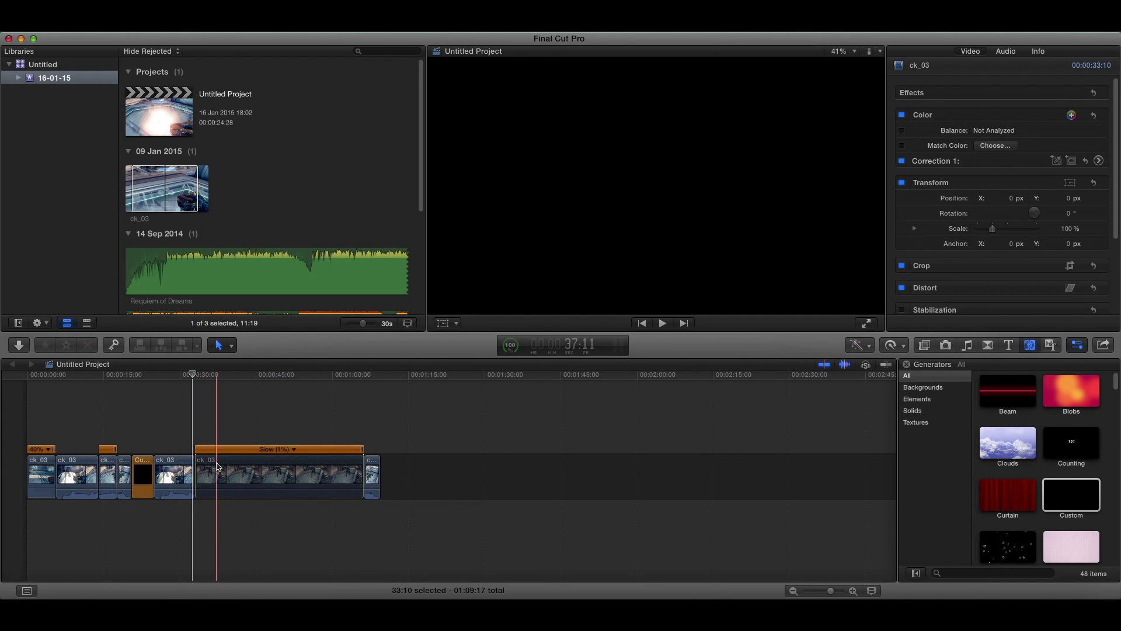
right_click(217, 466)
click(214, 474)
right_click(213, 474)
click(257, 498)
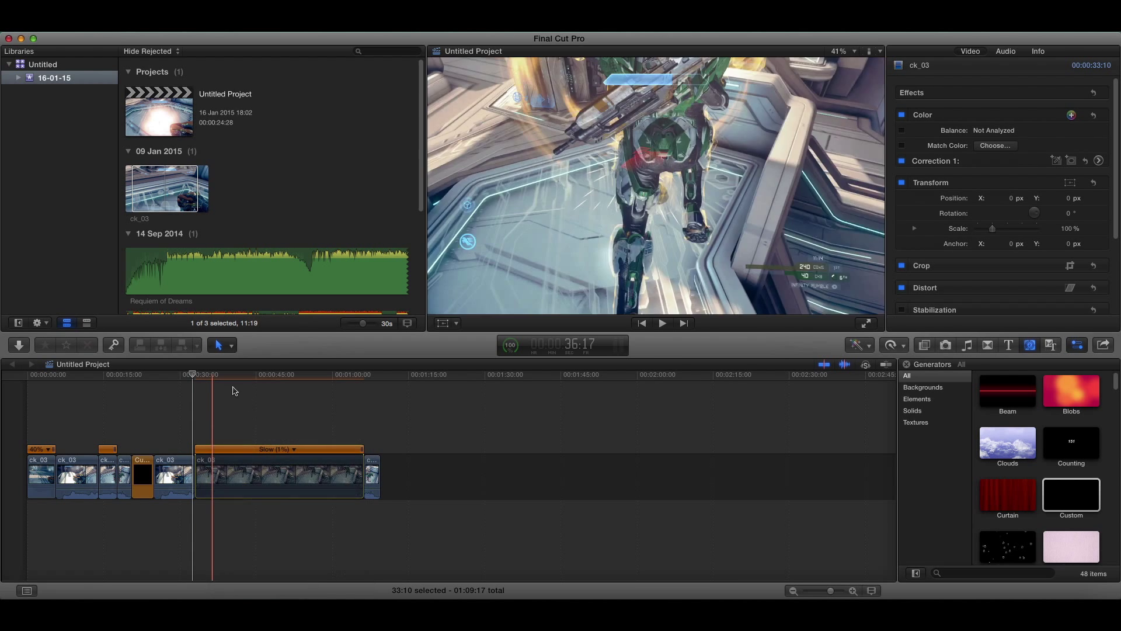
Cut the 1% clip near 37s and delete its tail, leaving a 04:18 segment
drag(193, 374, 217, 378)
click(220, 348)
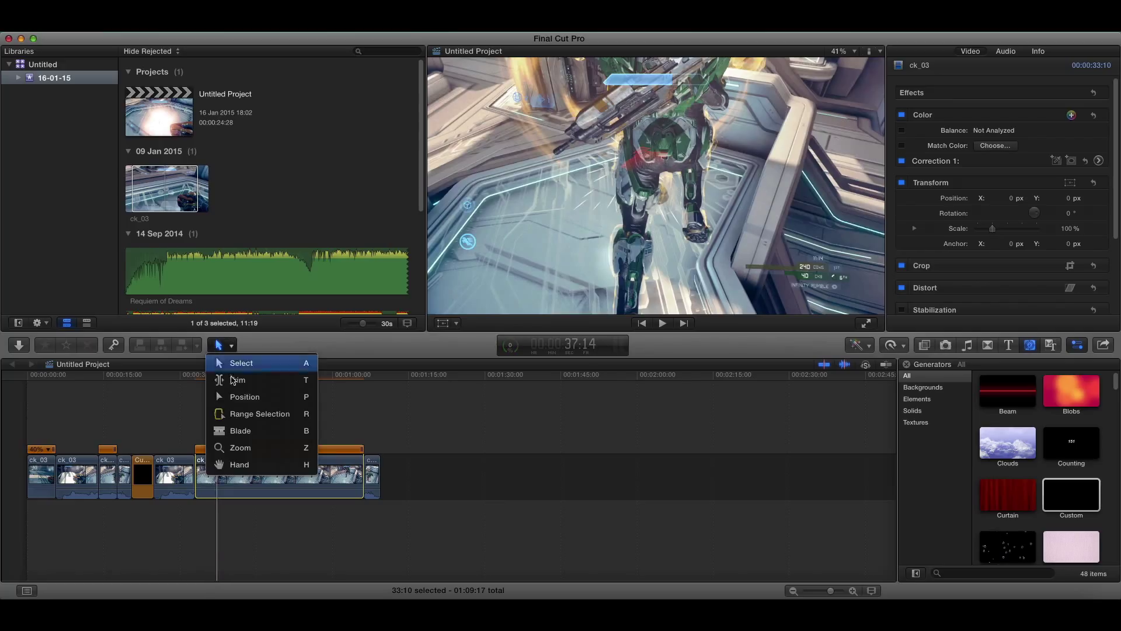
click(237, 428)
click(222, 468)
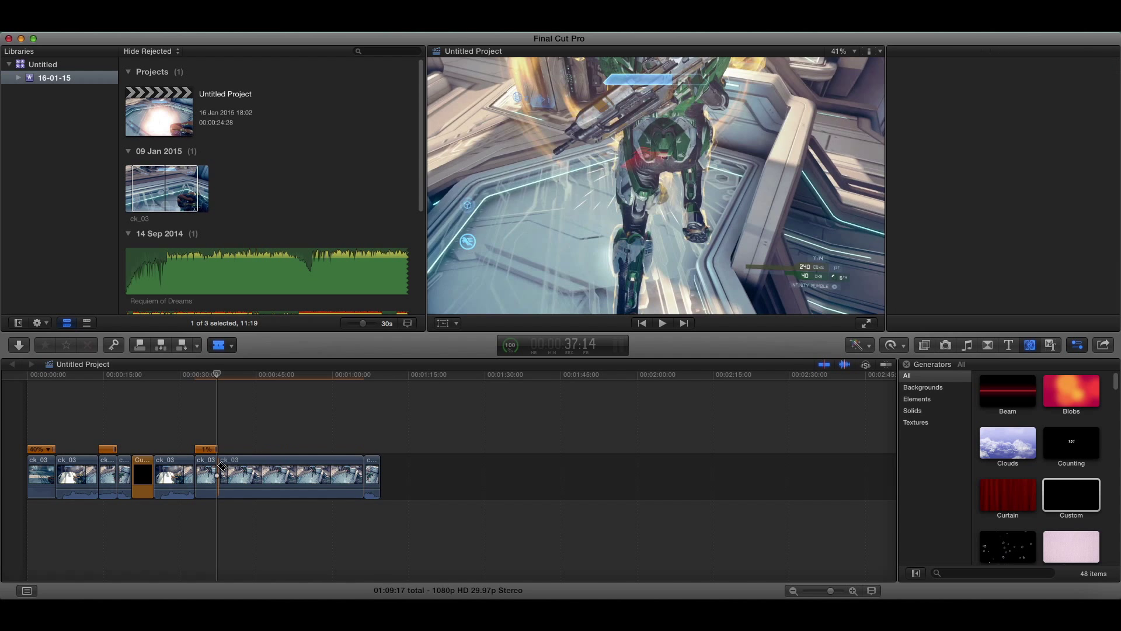
click(226, 348)
click(241, 363)
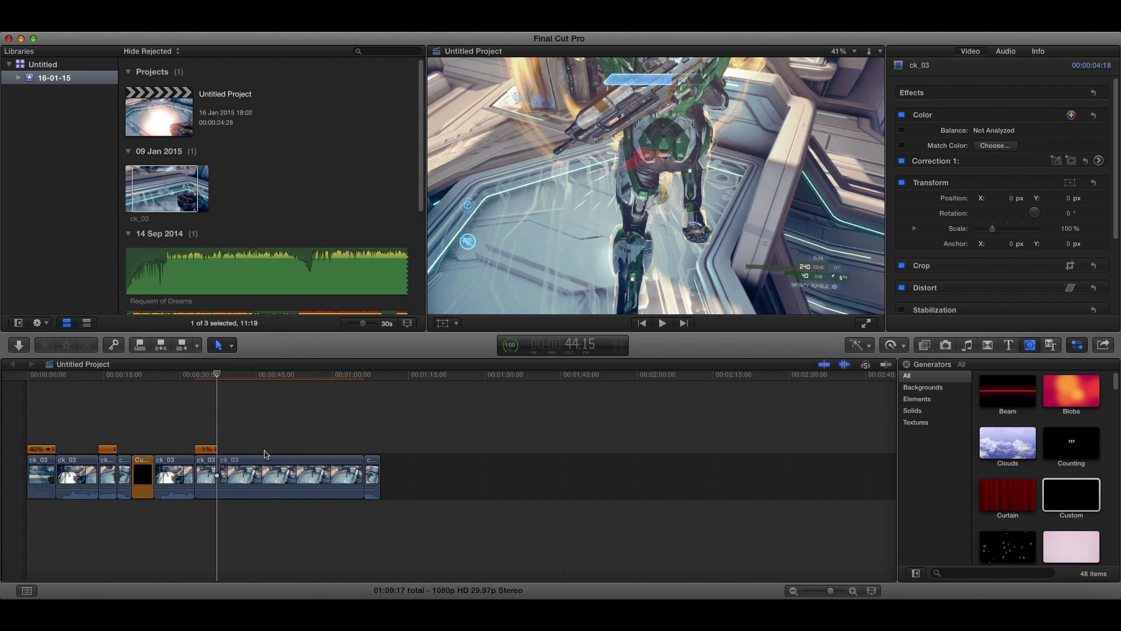
click(283, 467)
key(Delete)
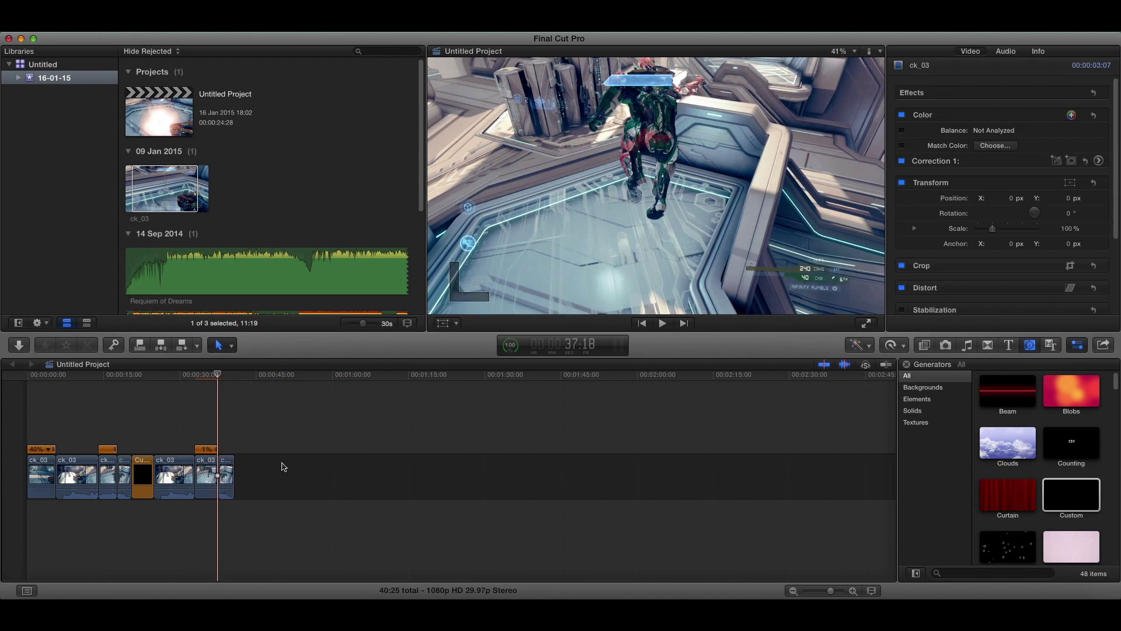
Set the short 1% ck_03 clip's retime video quality to Optical Flow
click(209, 376)
drag(209, 377, 201, 377)
click(208, 466)
click(894, 345)
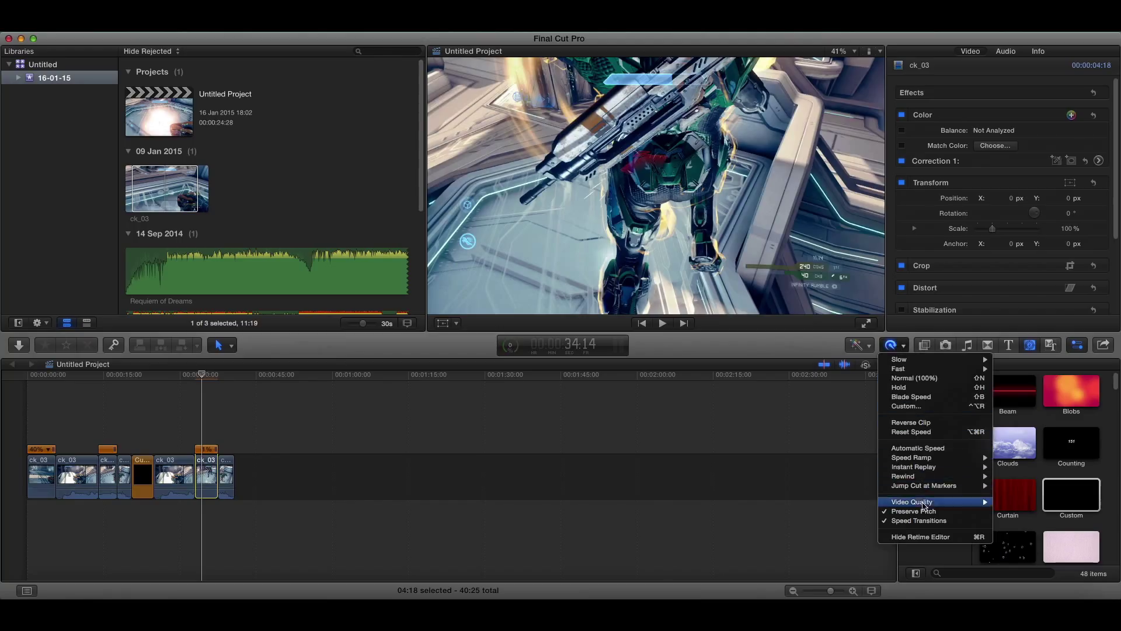
mouse_move(928, 503)
click(1022, 520)
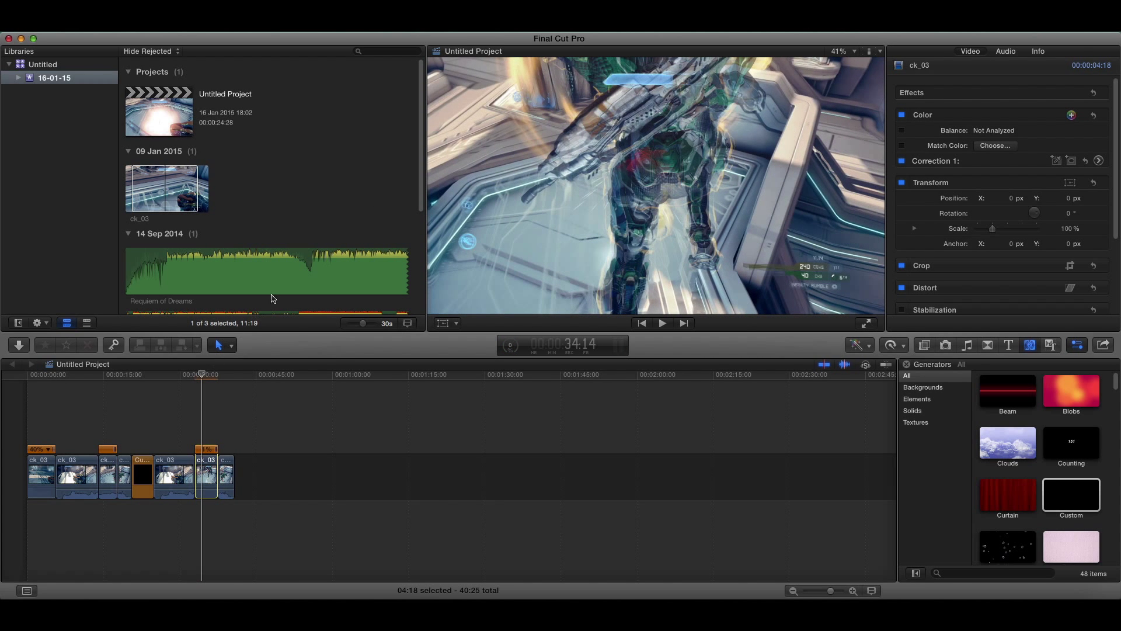
click(369, 185)
click(209, 476)
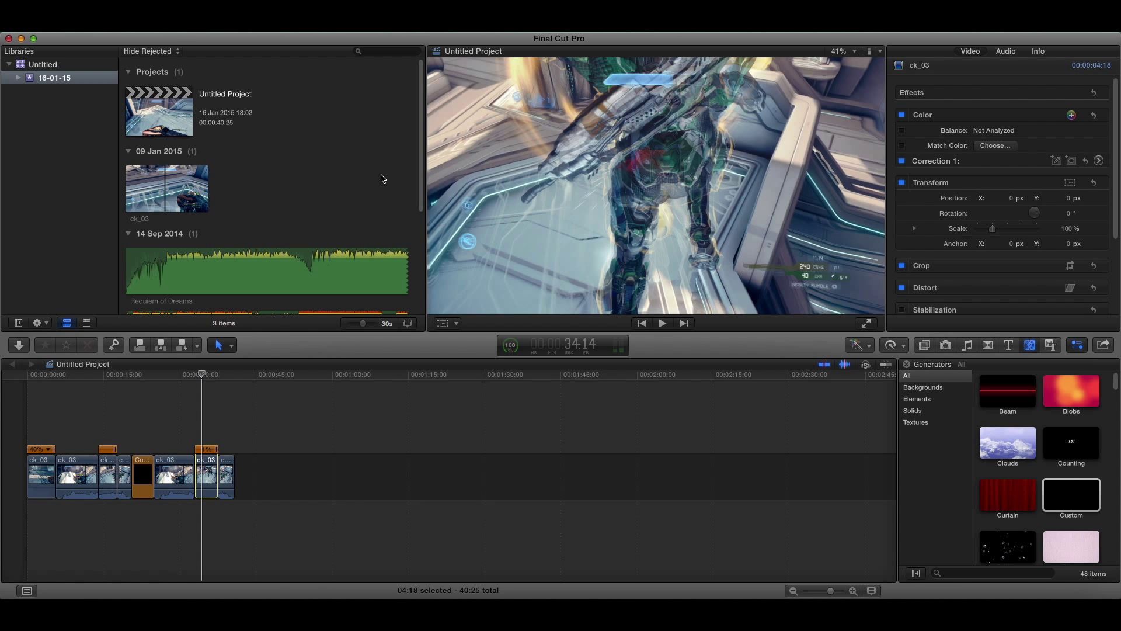
Play back the slow-motion section, then scrub back toward the project start
click(184, 400)
key(space)
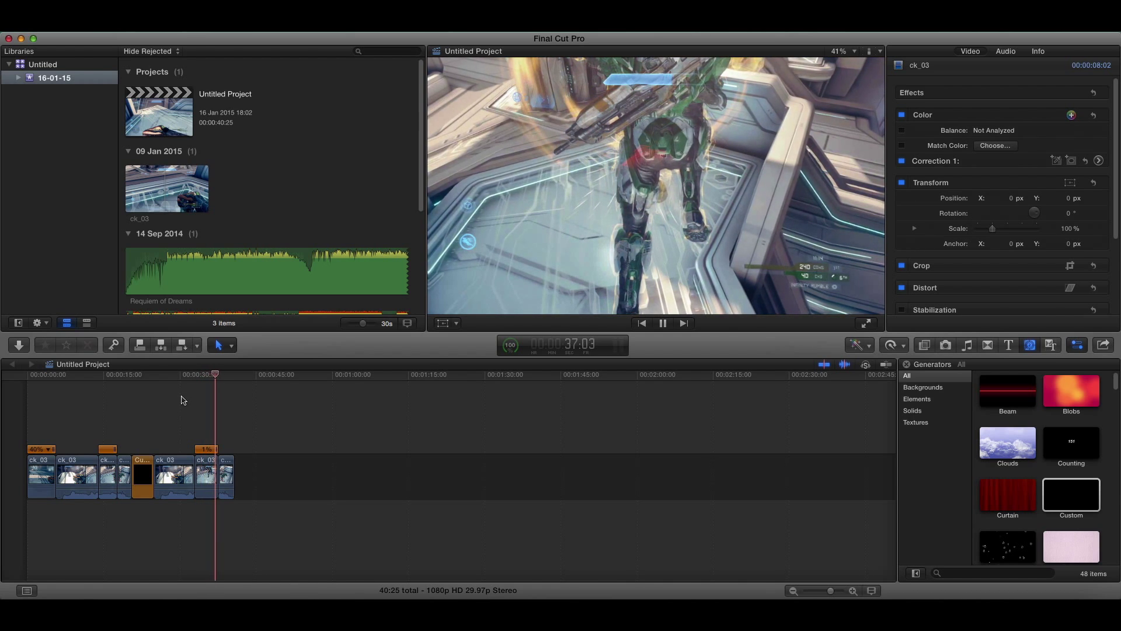
key(space)
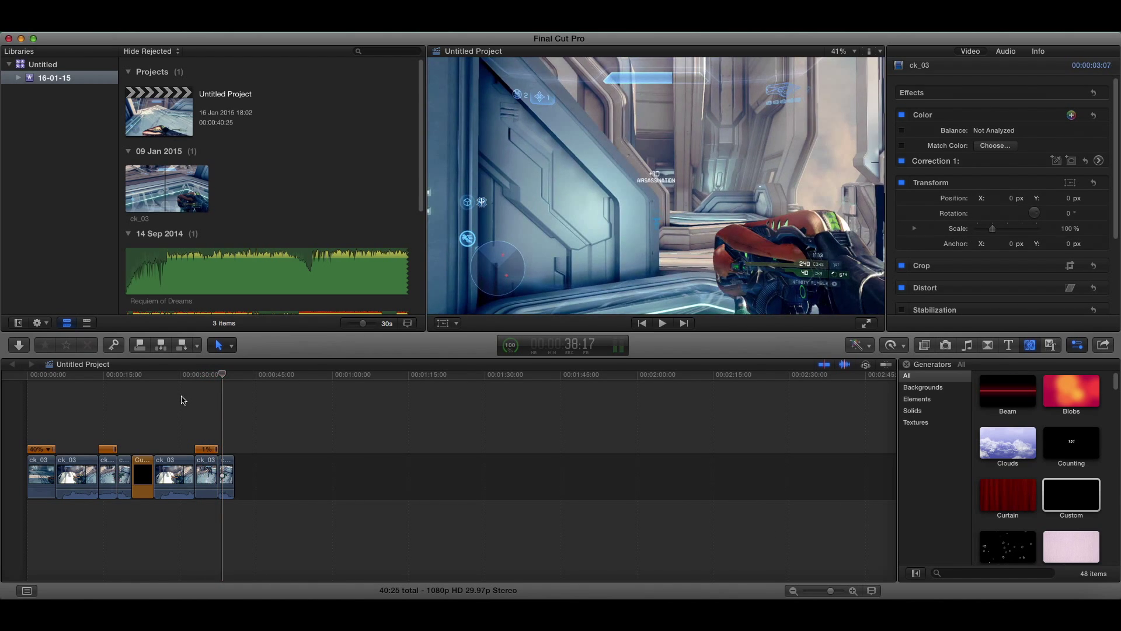
drag(194, 376, 170, 394)
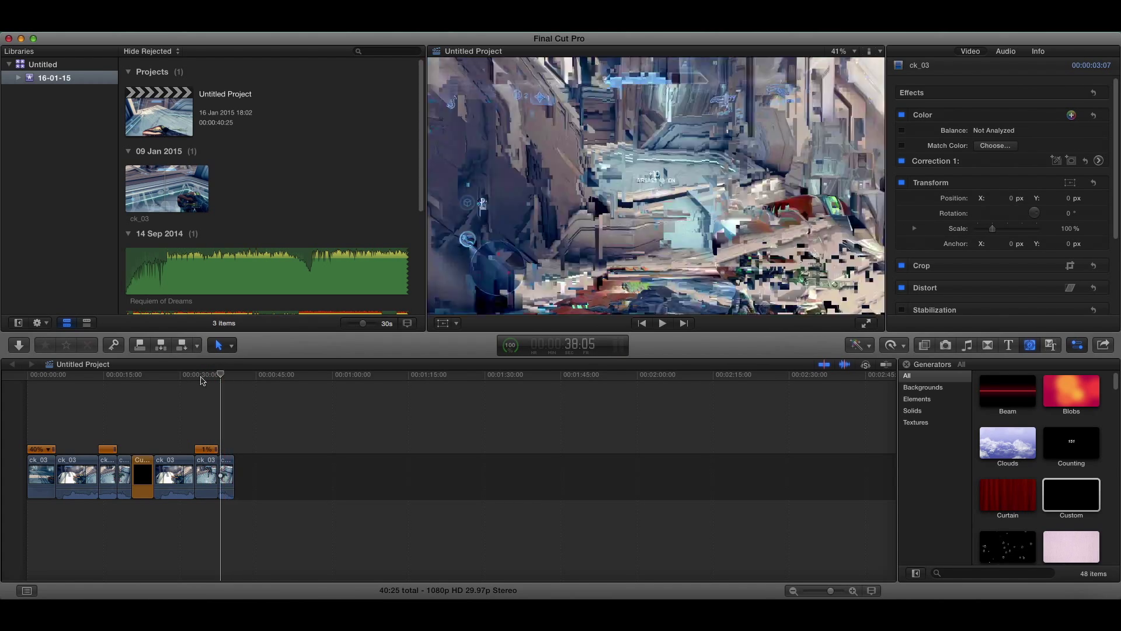
click(107, 387)
drag(107, 387, 38, 408)
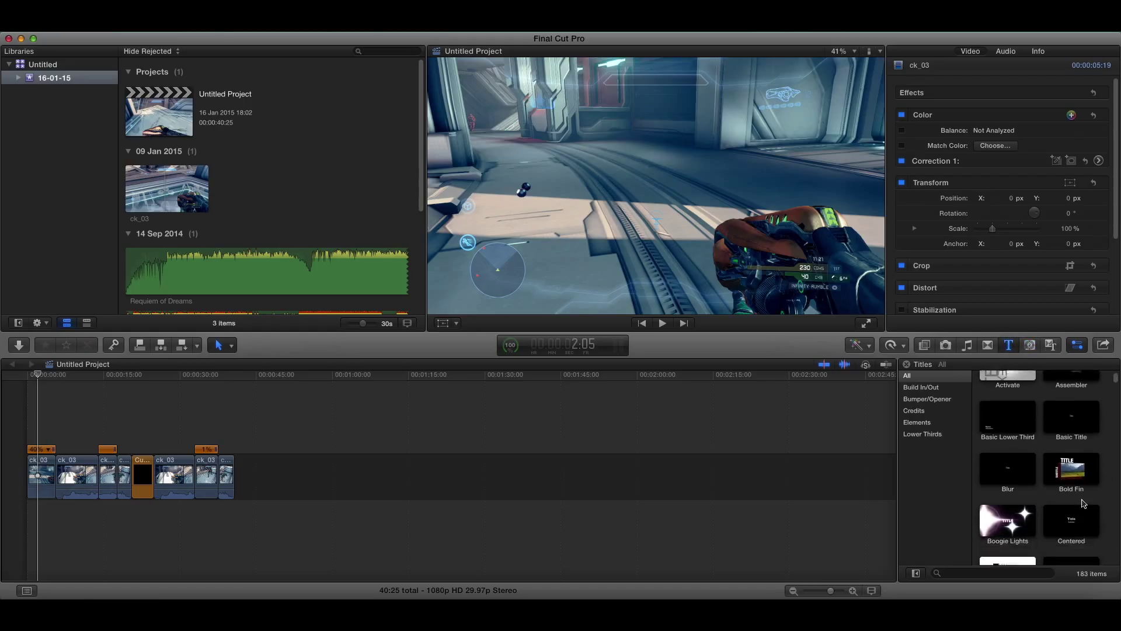
Place a Knock Out title above the opening clips at 0:00, lasting 05:19
scroll(1062, 506, down, 10)
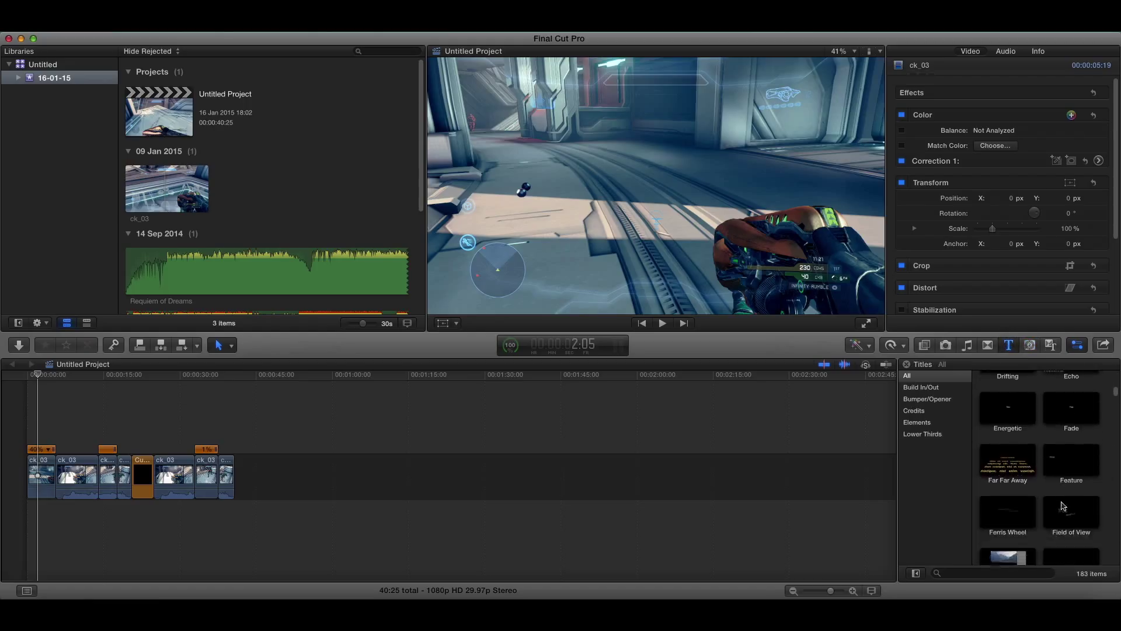
scroll(1062, 506, down, 8)
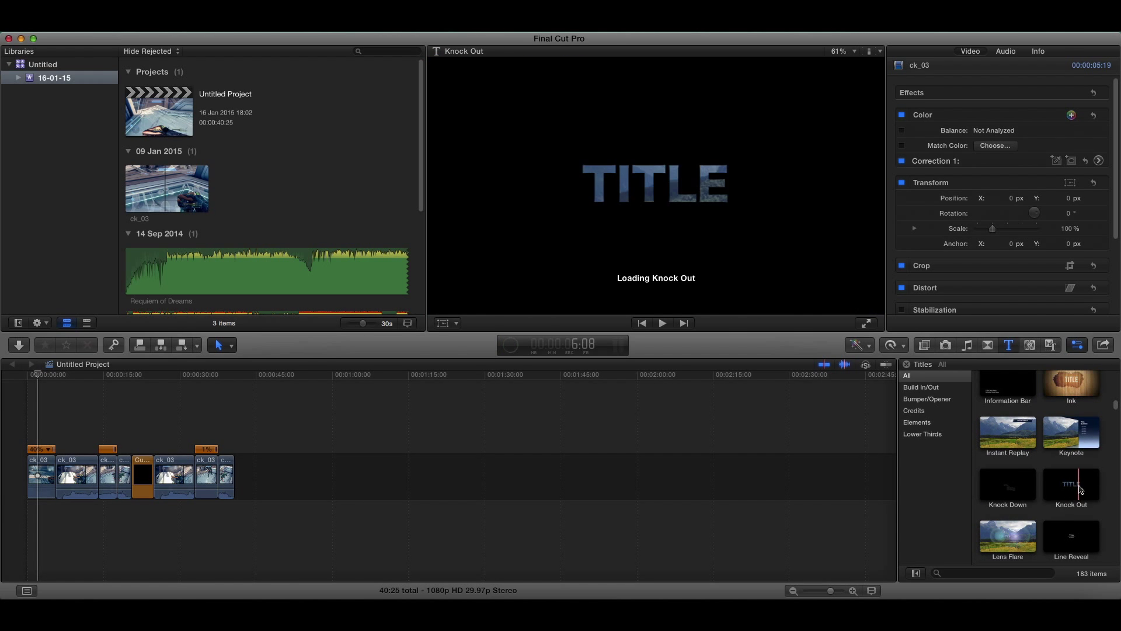
drag(1073, 489, 52, 433)
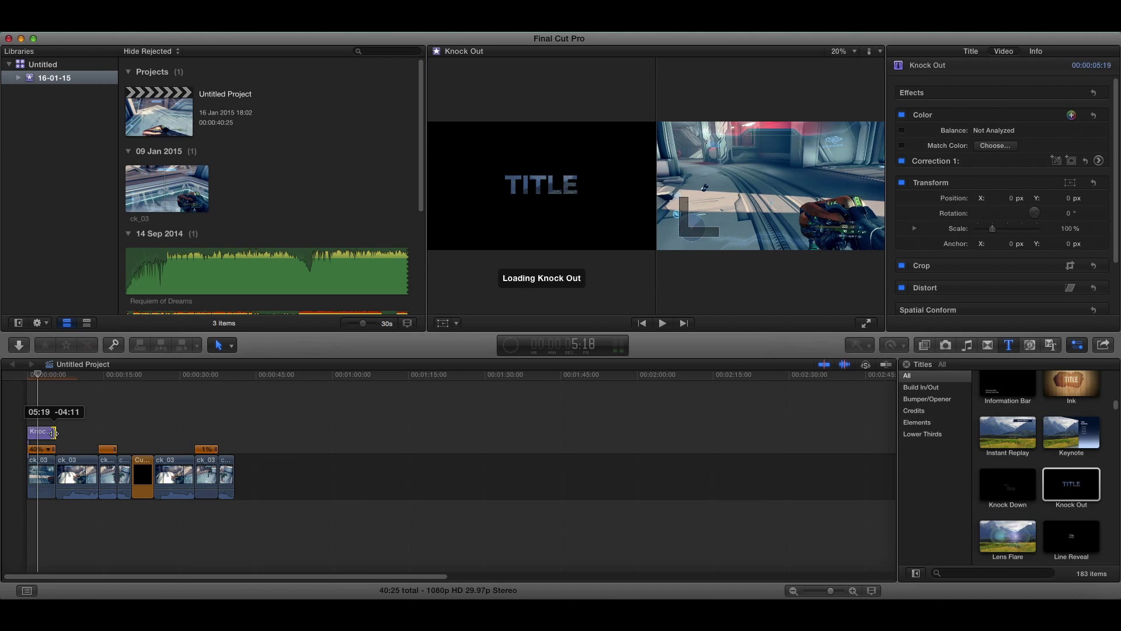
drag(54, 433, 54, 433)
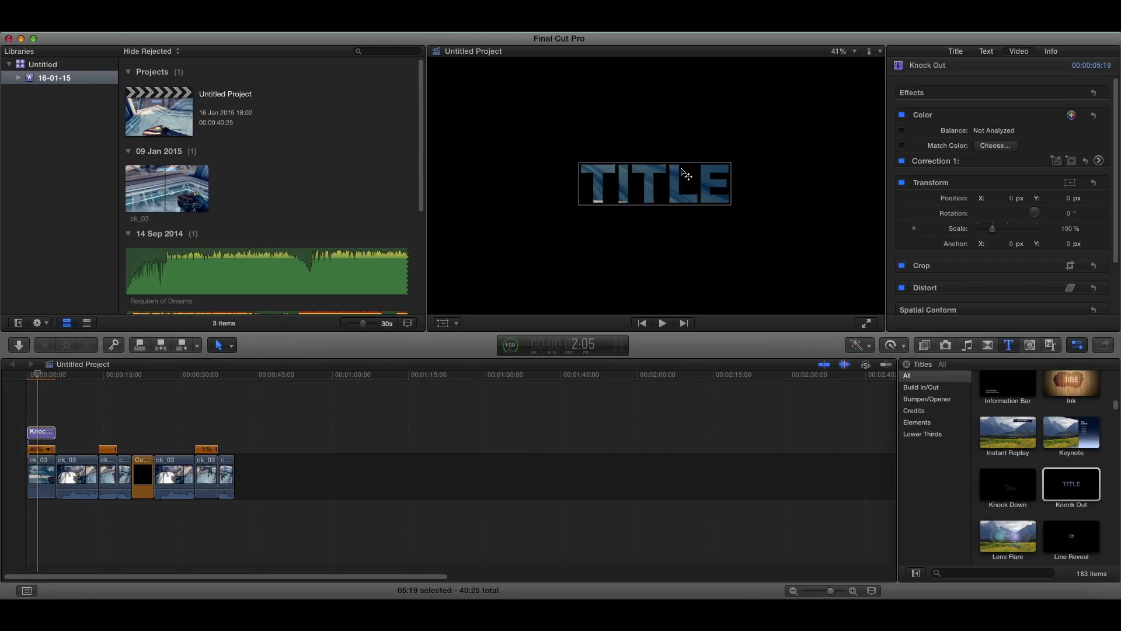
Replace the title placeholder with 'Twixtor Tutorial' and select the whole text
double_click(686, 175)
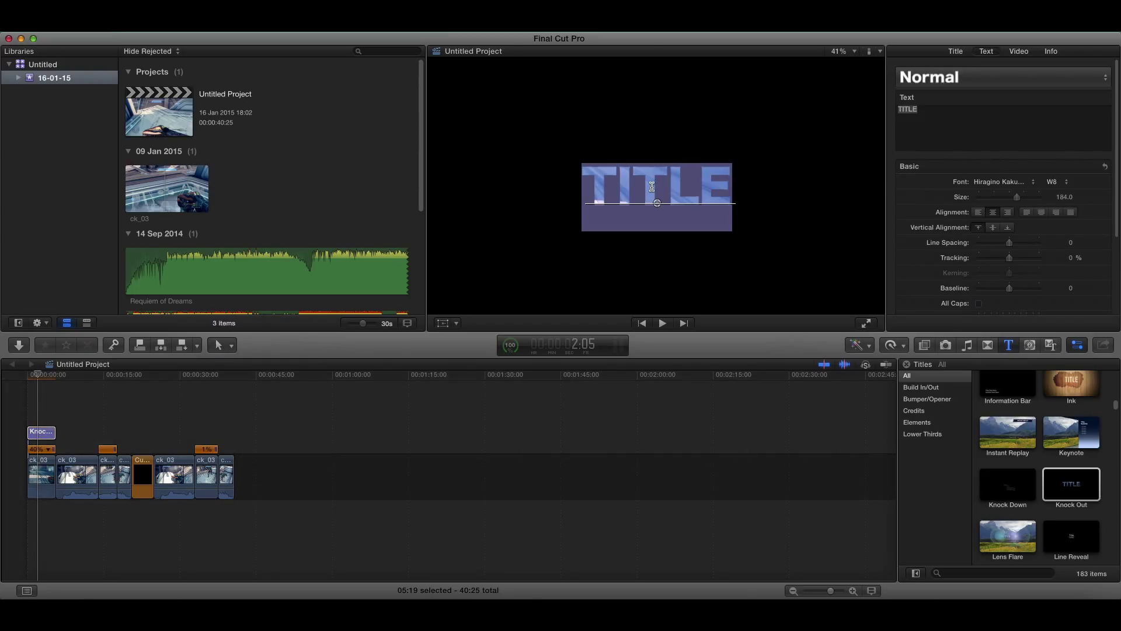
text(Tw)
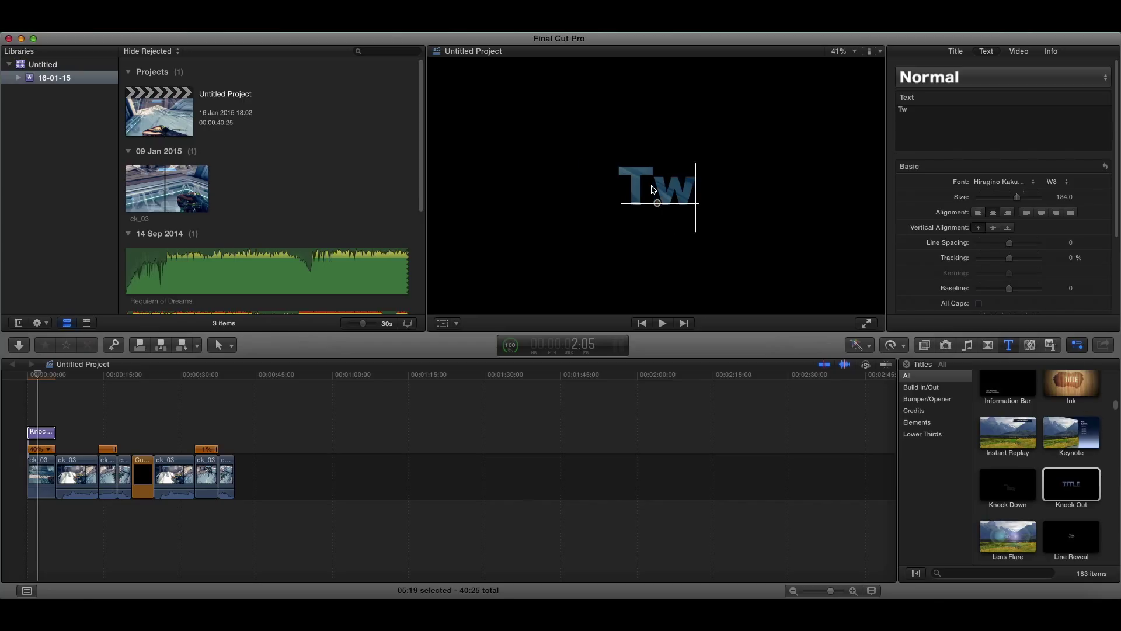
text(ixtor)
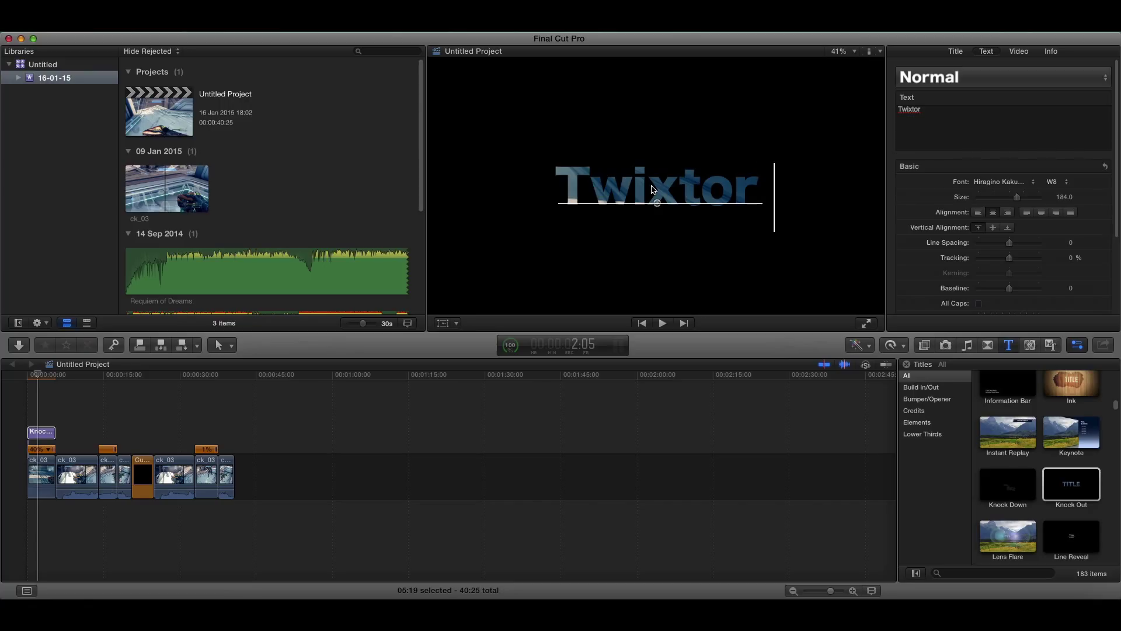
text( Test)
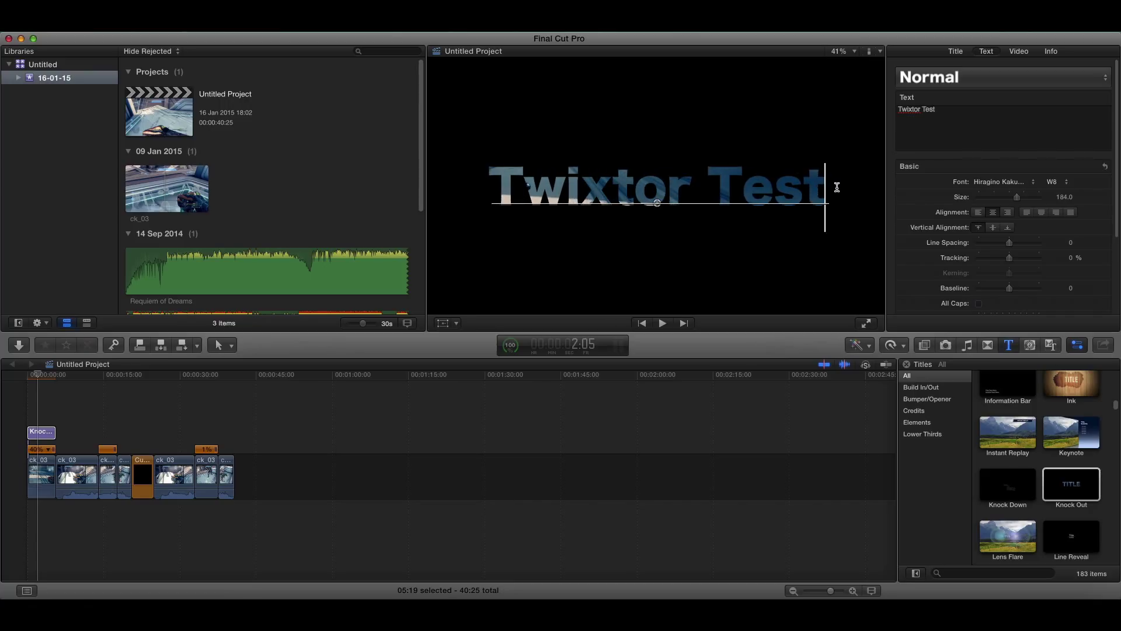
key(BackSpace)
key(BackSpace)
key(BackSpace)
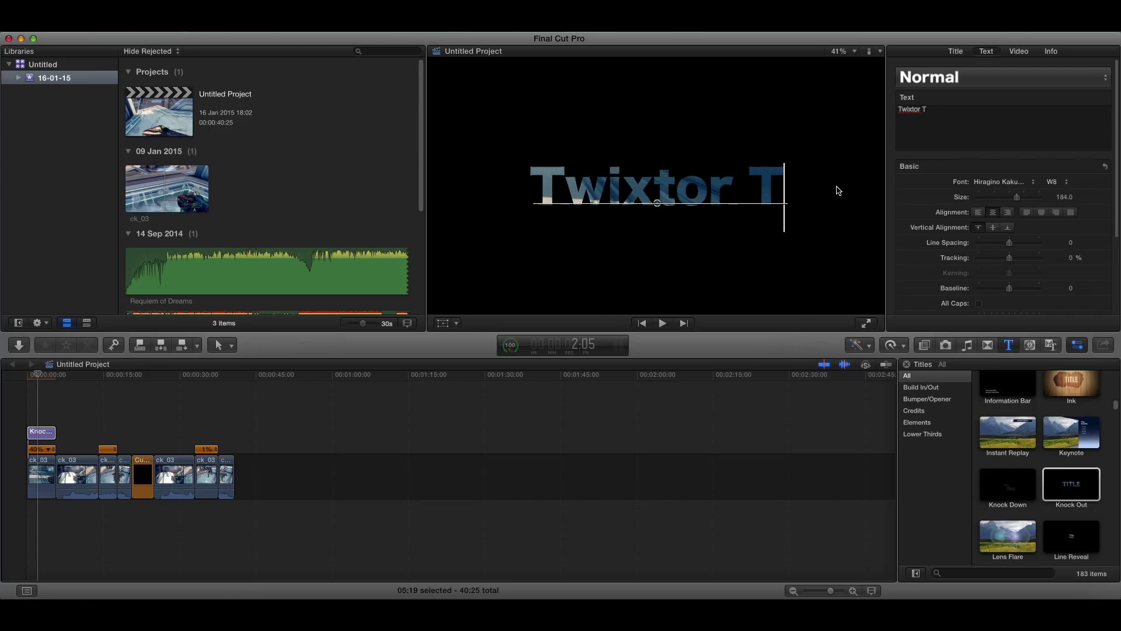
text(ut)
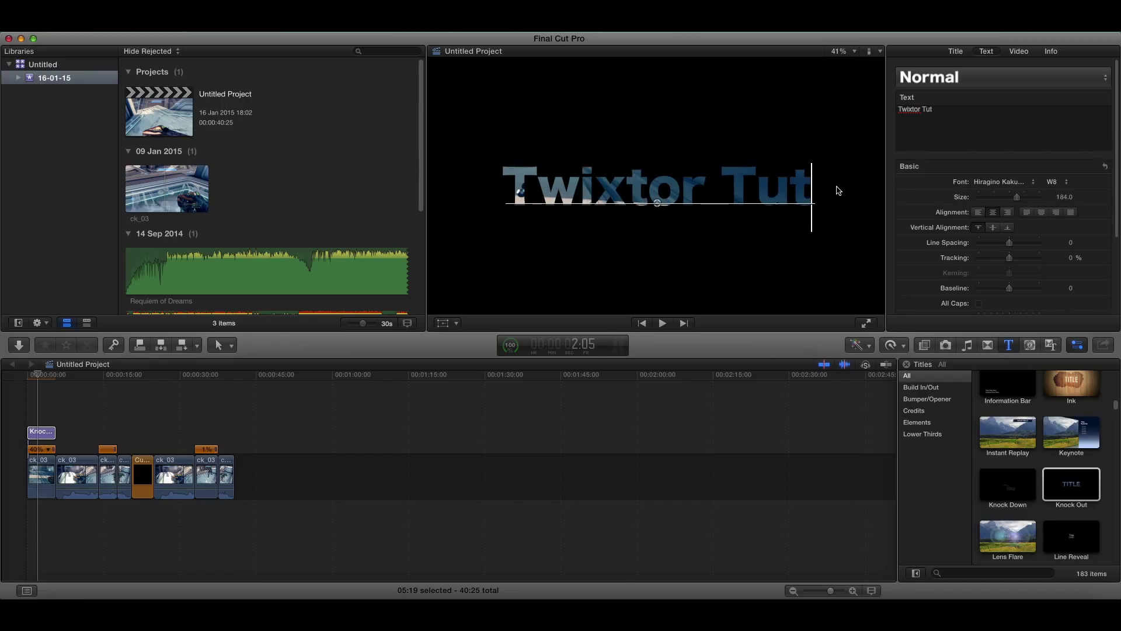
text(or)
text(ial)
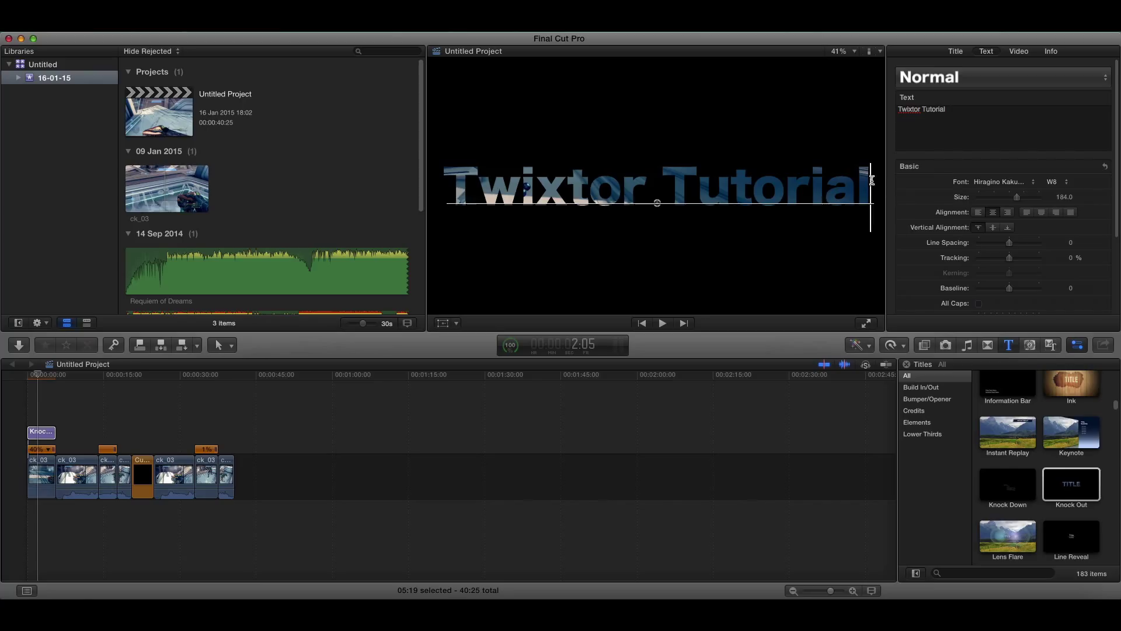
drag(872, 180, 421, 177)
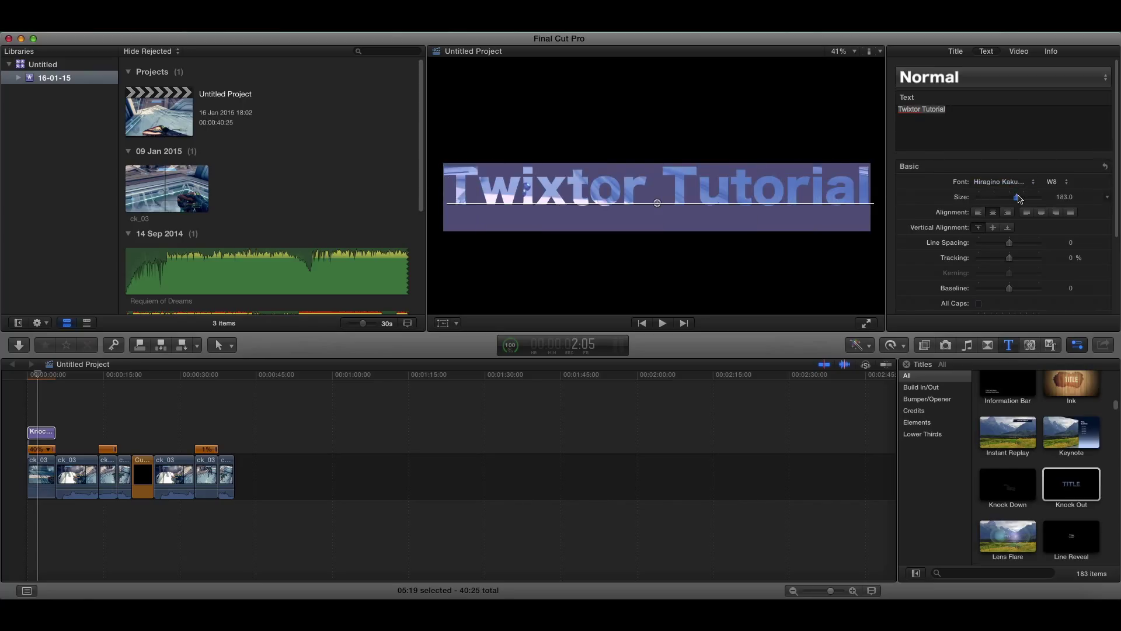
Set the title font to Frankenweenie and enlarge the text to size 288
drag(1018, 197, 1019, 197)
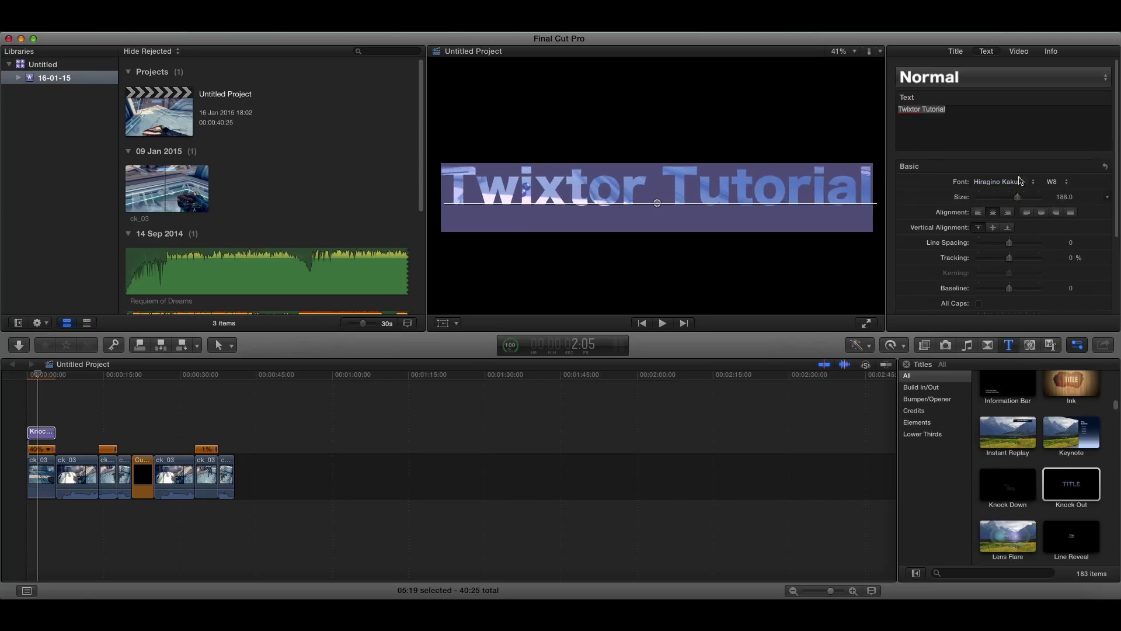
click(1007, 182)
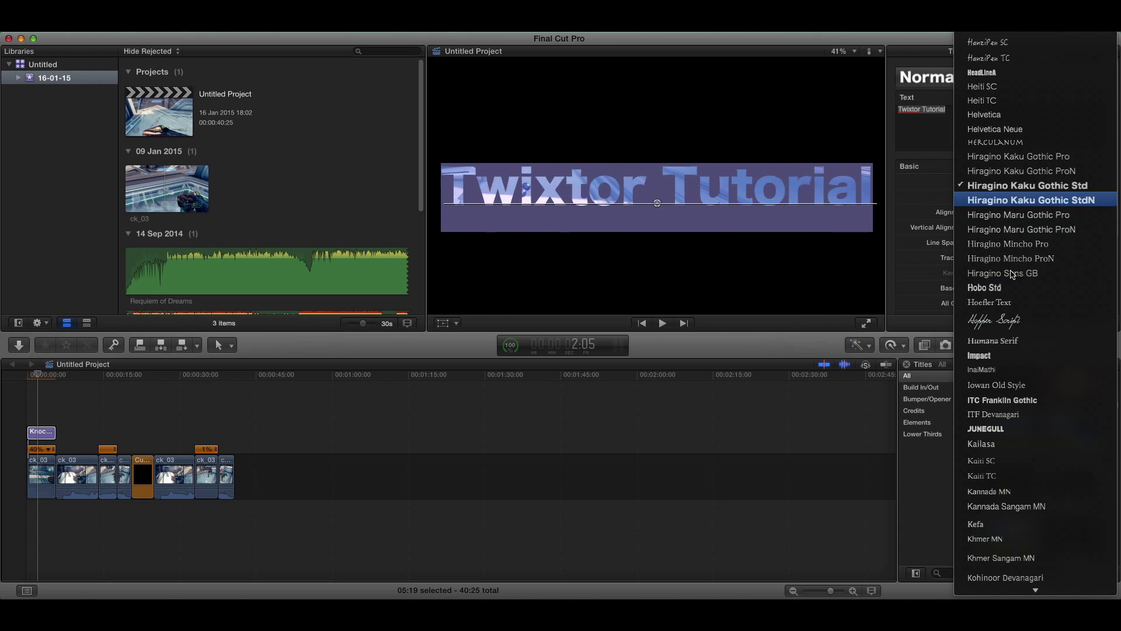
scroll(1003, 441, down, 1)
scroll(1005, 490, down, 8)
scroll(1005, 503, down, 5)
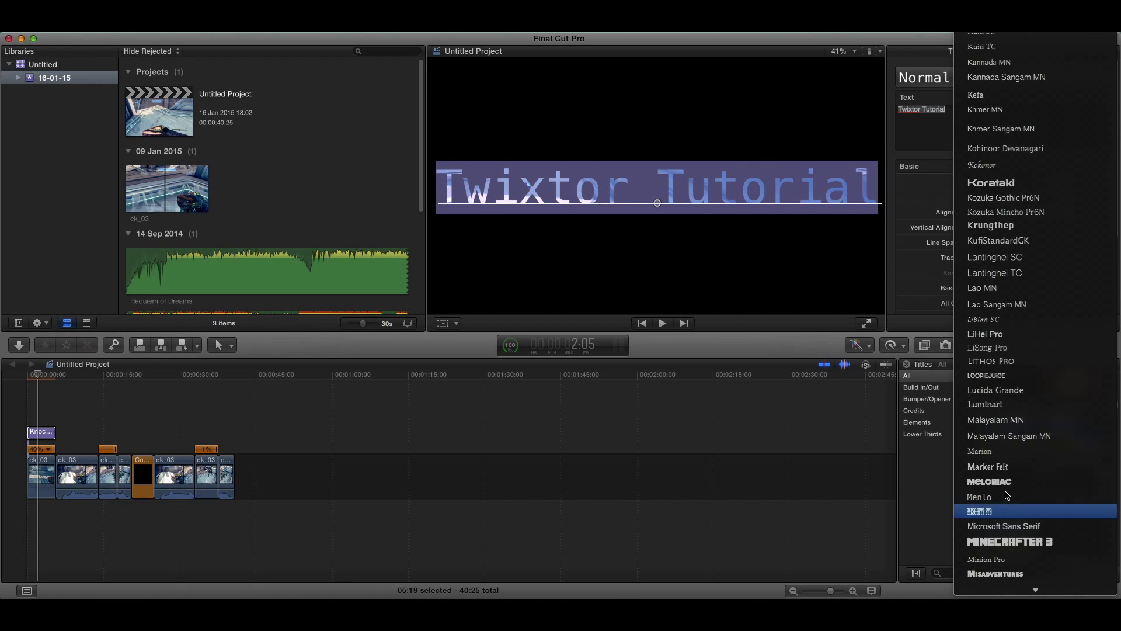
scroll(1006, 483, up, 20)
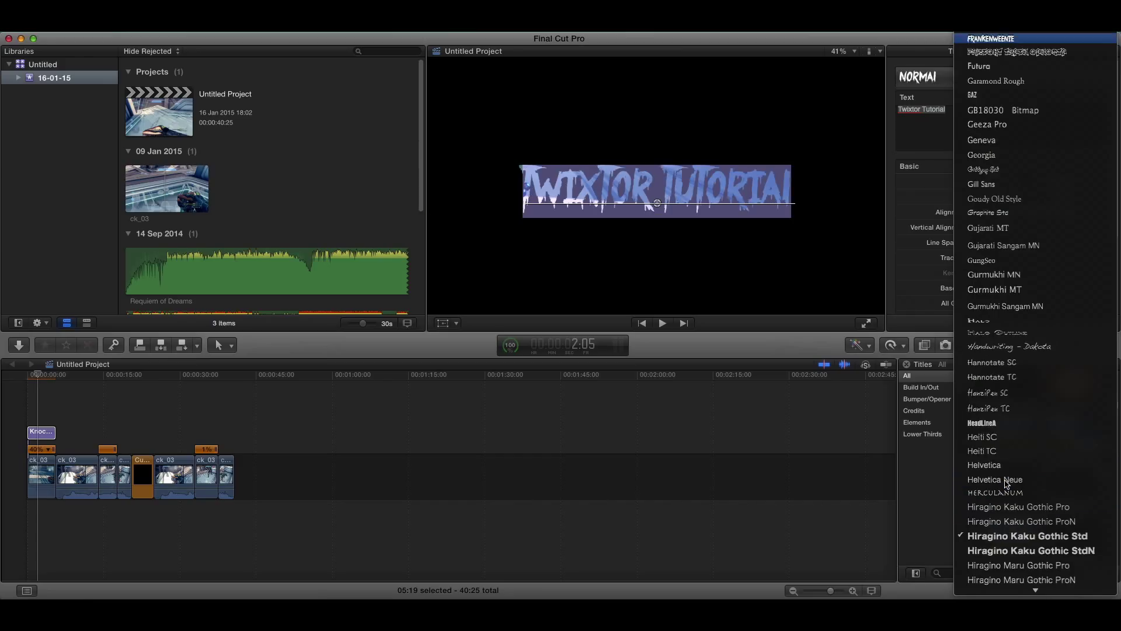
scroll(1000, 146, up, 1)
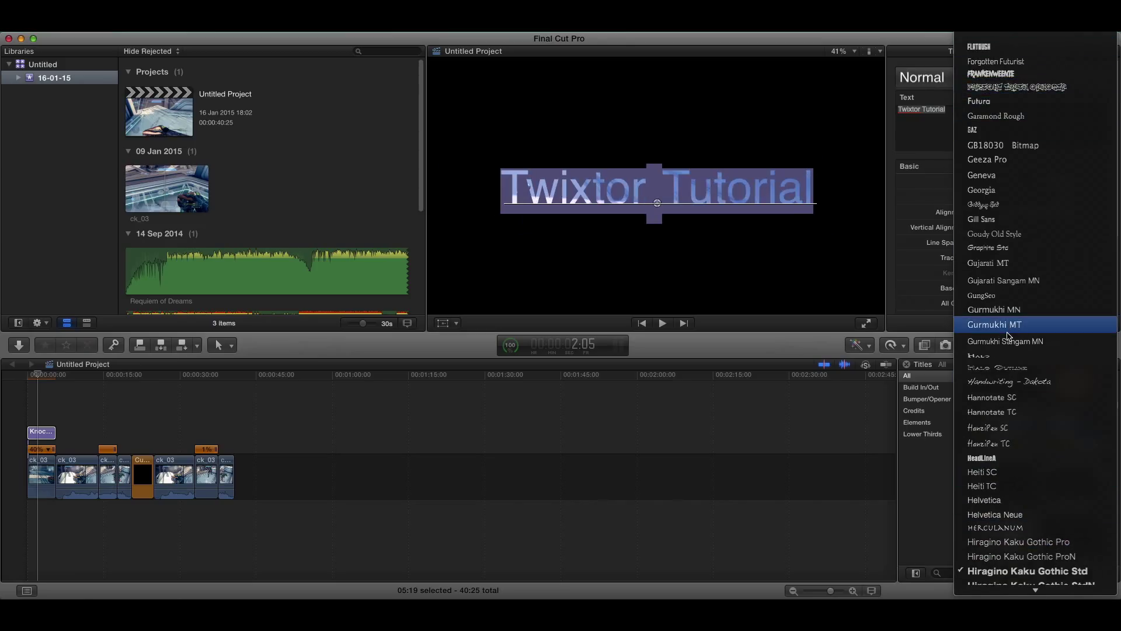
key(f)
key(r)
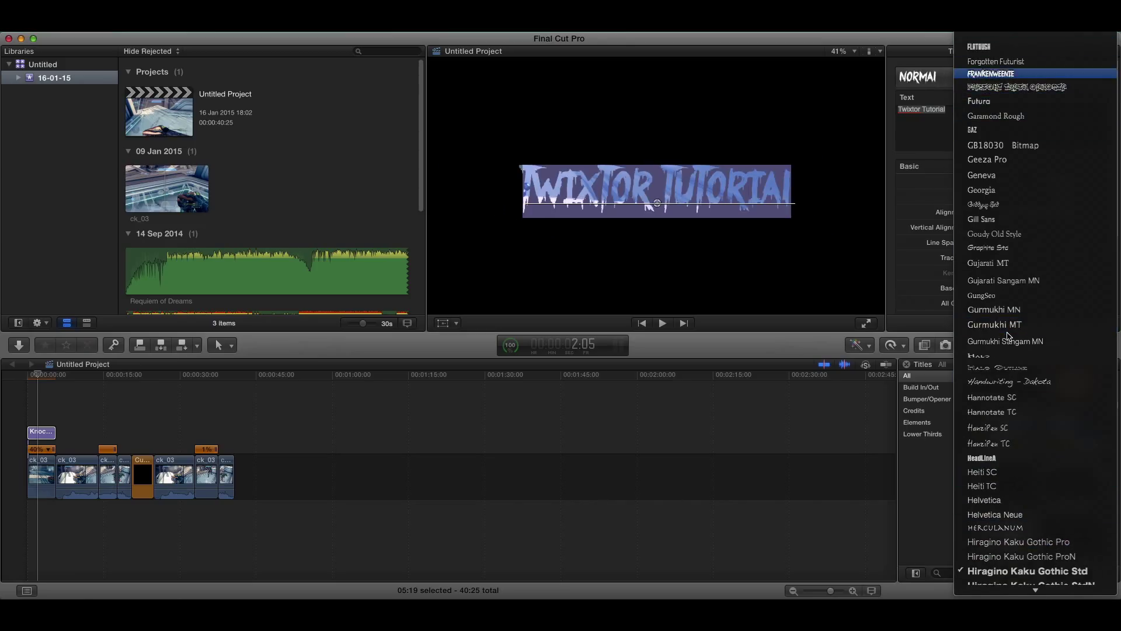
scroll(993, 117, up, 2)
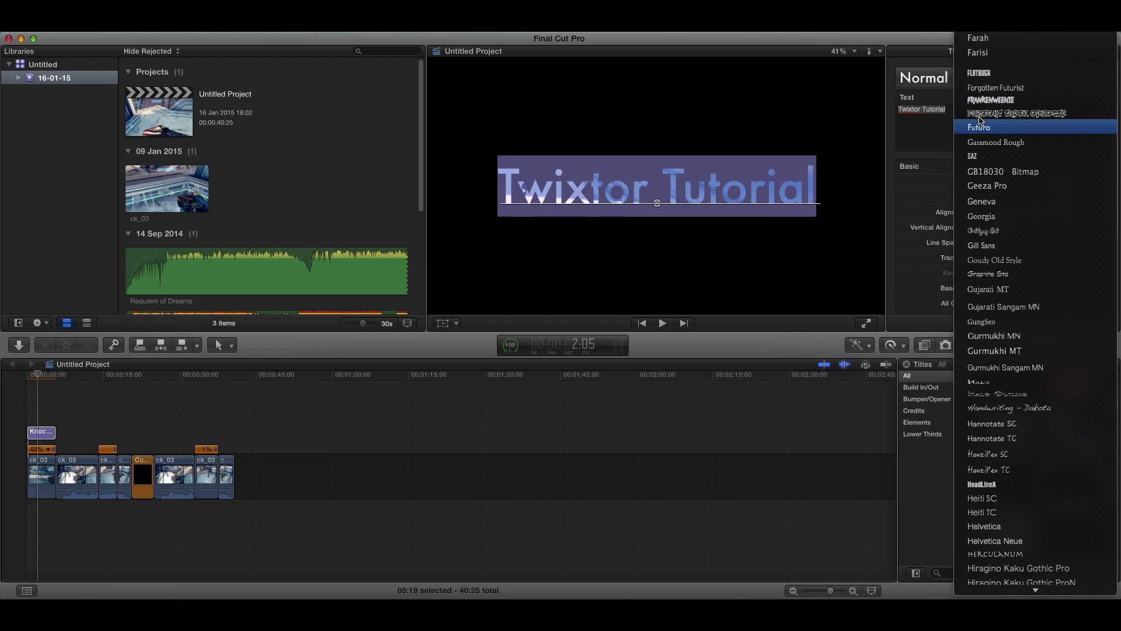
click(983, 101)
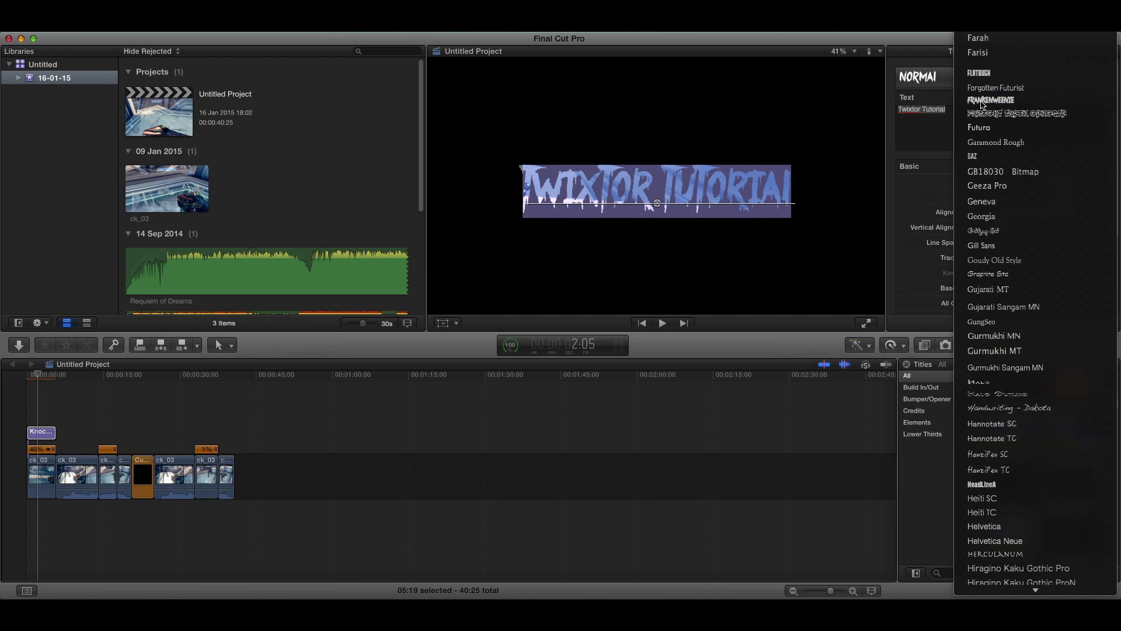
drag(1023, 198, 1046, 200)
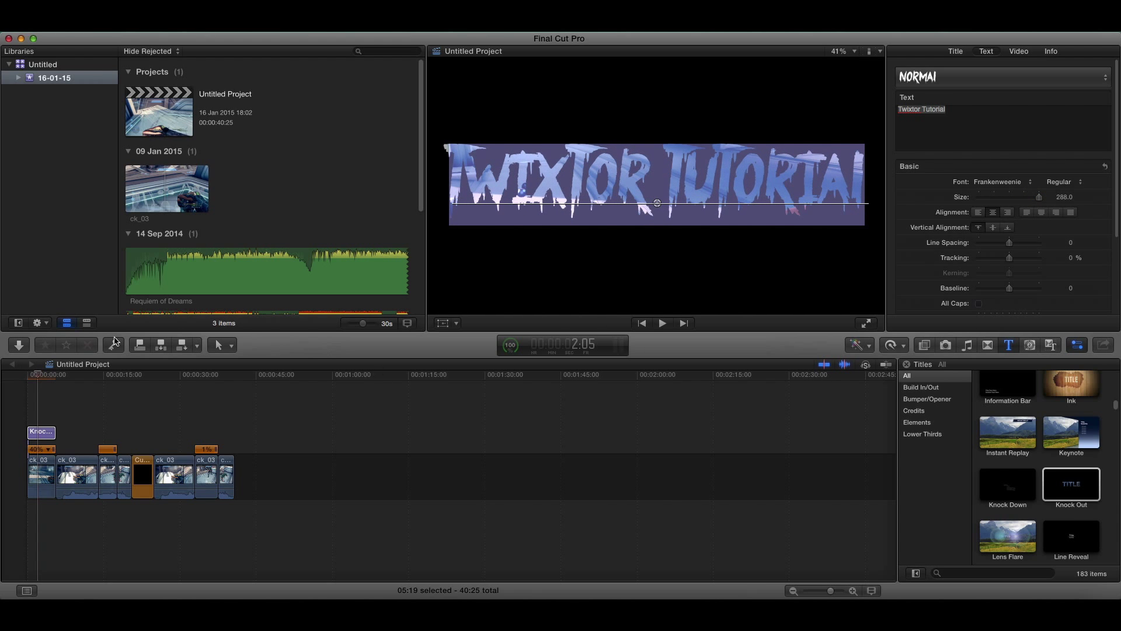
Deselect the title and return the playhead to 00:00 to preview it
click(47, 403)
drag(46, 376, 244, 496)
Review the montage by scrubbing and playing, then bring up the Music and Sound library
click(101, 376)
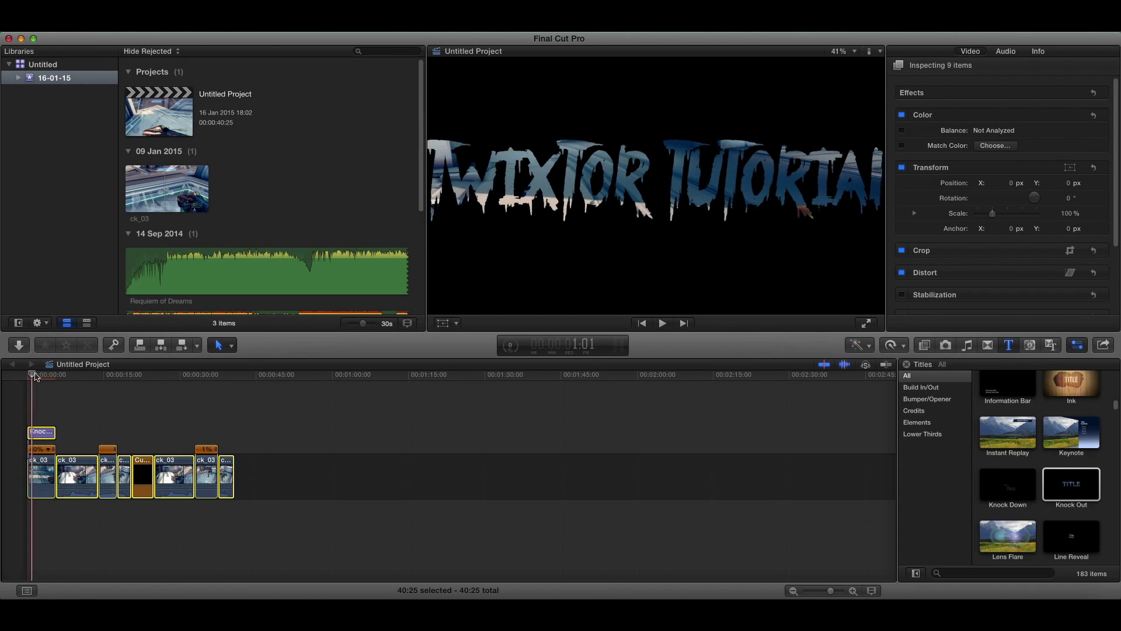
key(j)
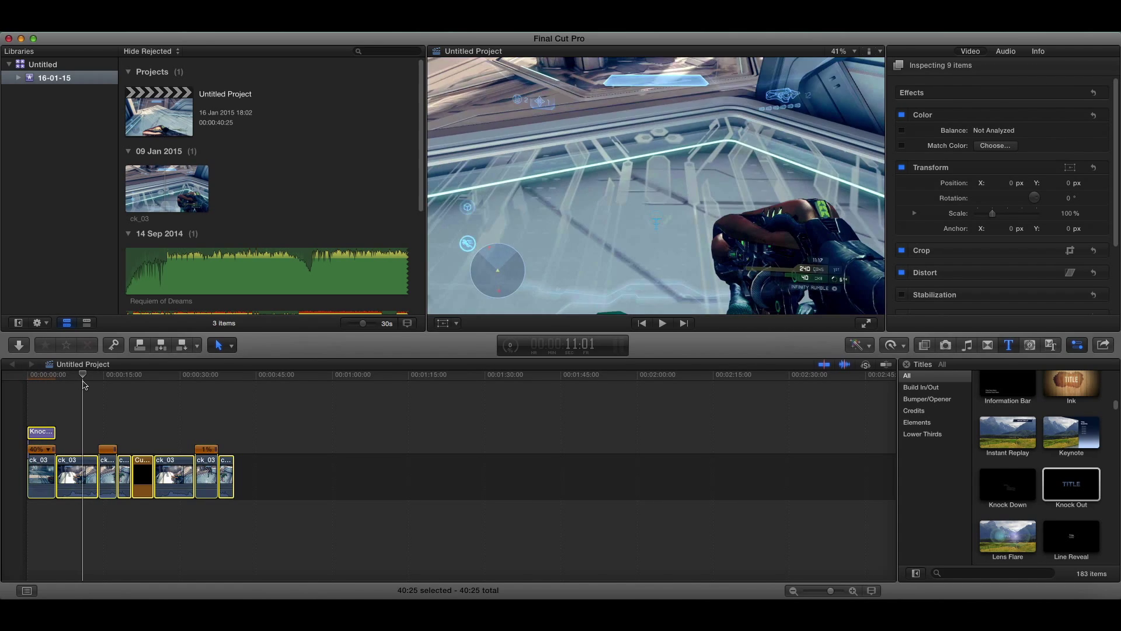
drag(101, 377, 72, 379)
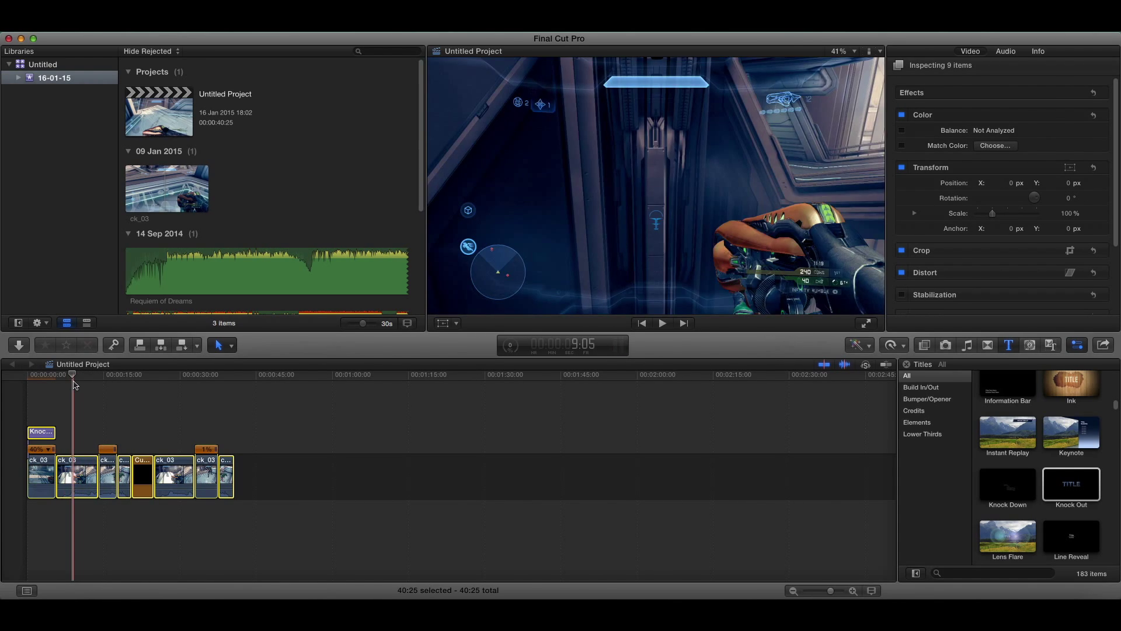
click(56, 375)
mouse_move(56, 375)
mouse_down()
mouse_move(42, 374)
mouse_move(117, 371)
mouse_move(70, 373)
mouse_up()
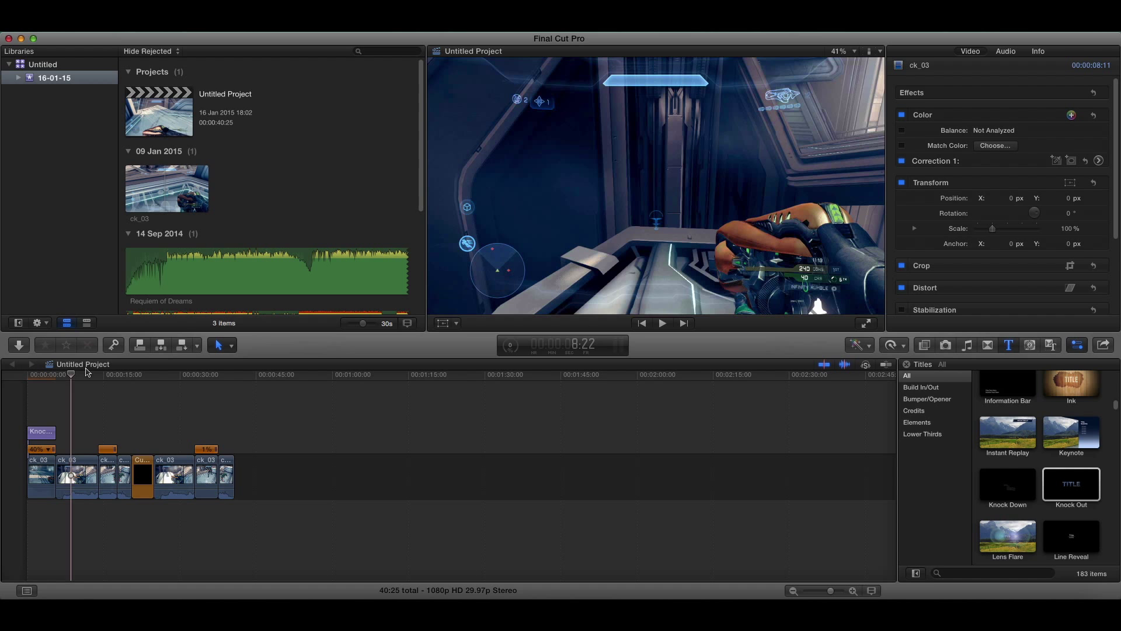
click(965, 346)
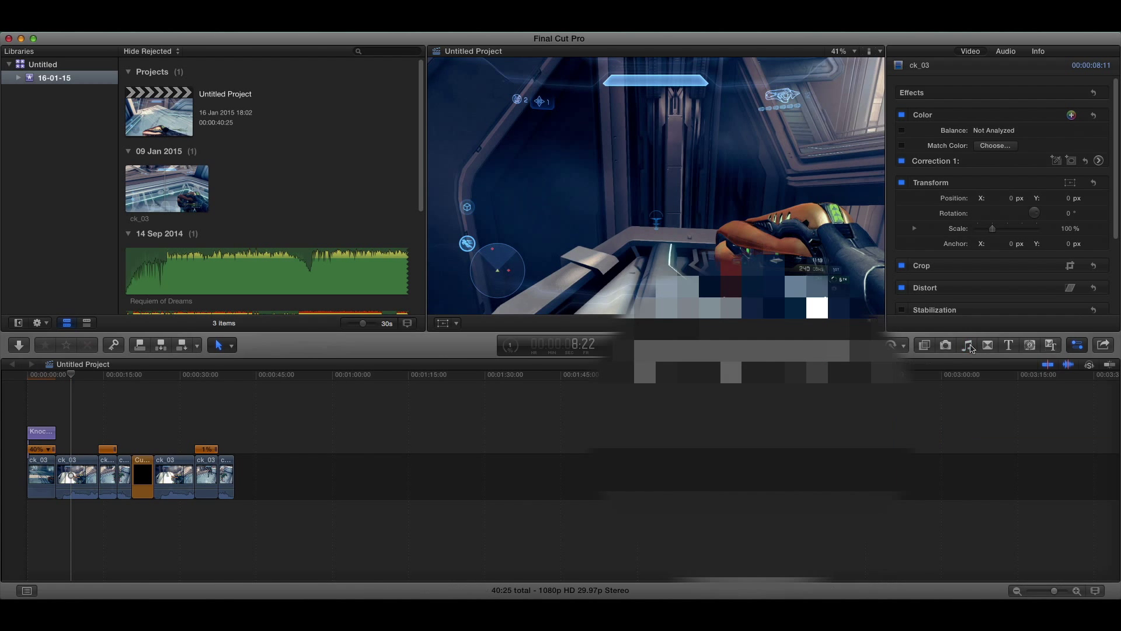
Find and preview the Requiem of Dreams track in the music library
scroll(181, 141, down, 5)
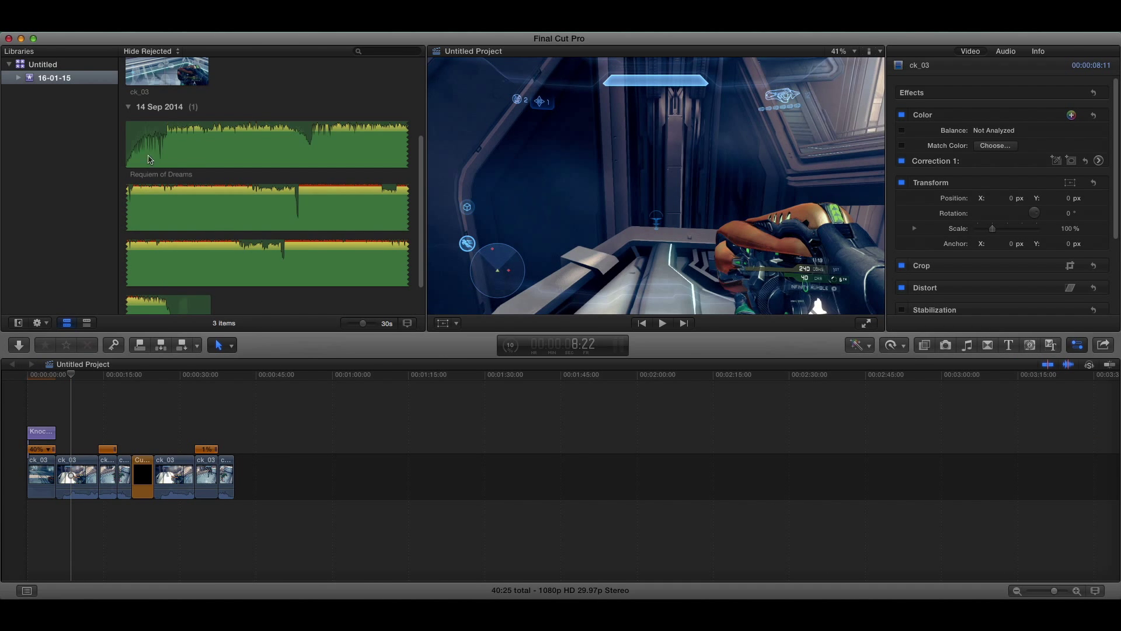
click(180, 141)
click(246, 108)
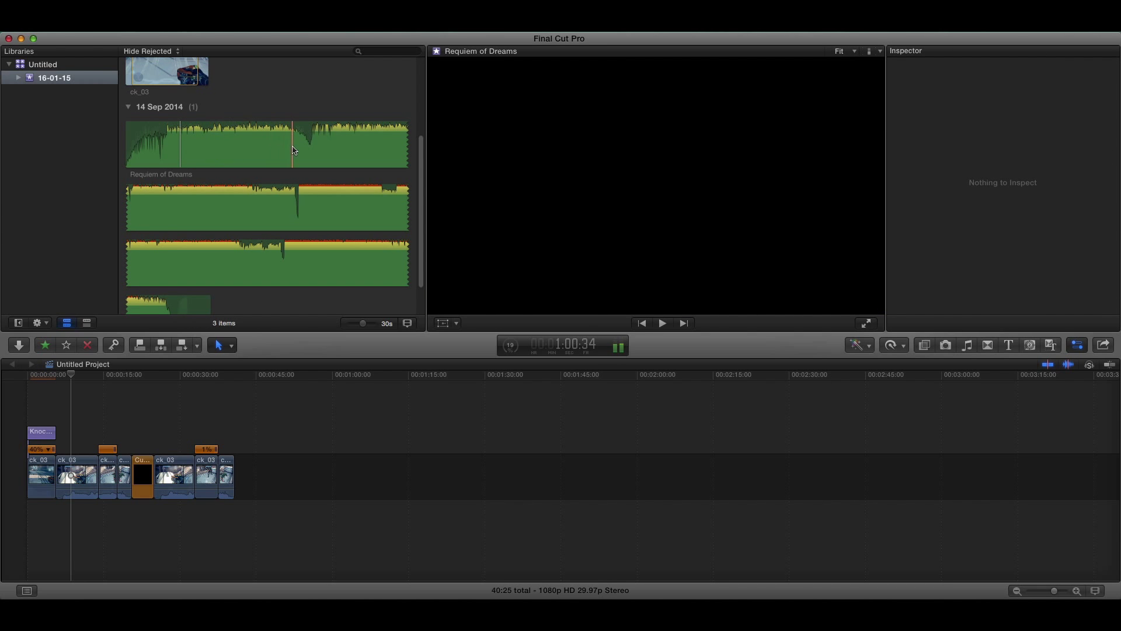
key(space)
drag(294, 140, 238, 208)
Add Requiem of Dreams under the clips from the start, trimmed to end at 42:20
drag(316, 275, 27, 514)
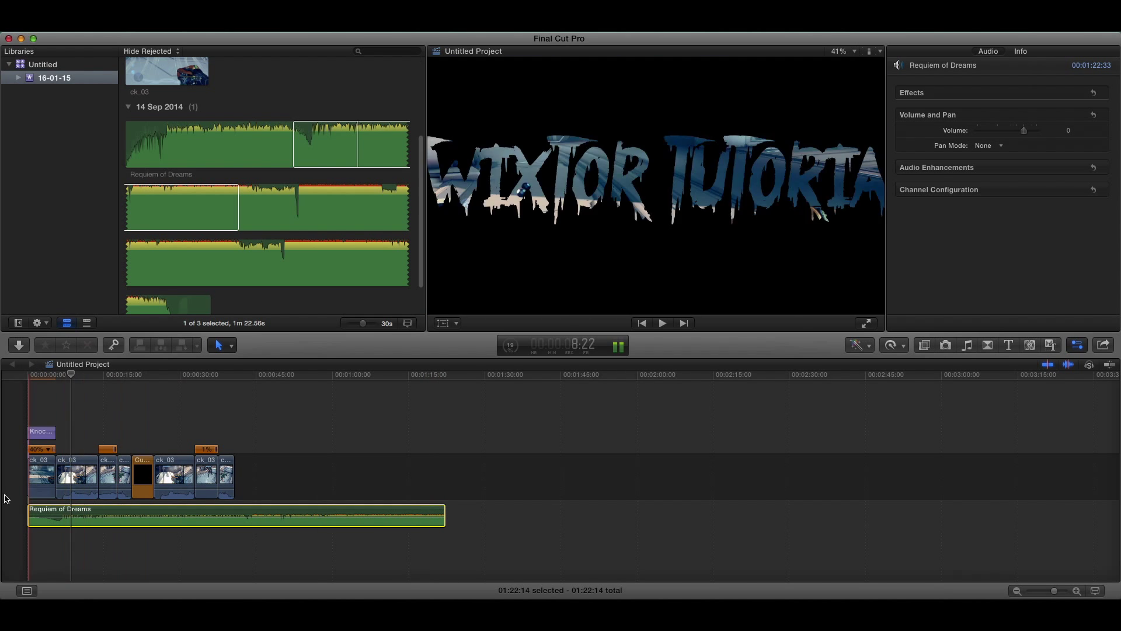
drag(26, 508, 66, 509)
drag(145, 514, 108, 514)
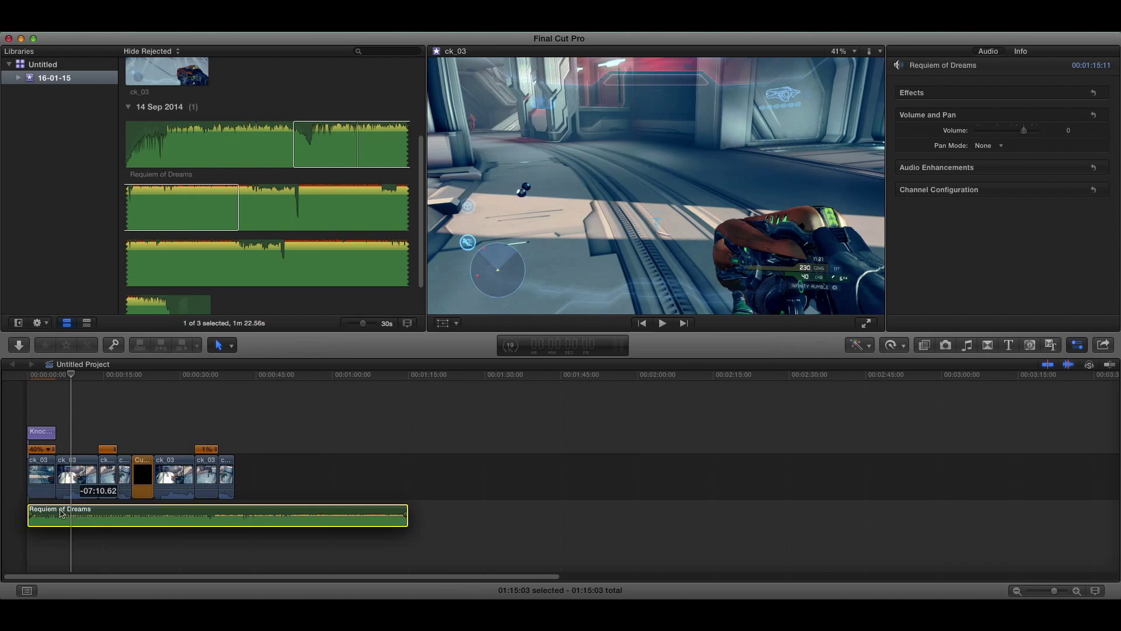
drag(30, 505, 63, 507)
drag(327, 507, 239, 515)
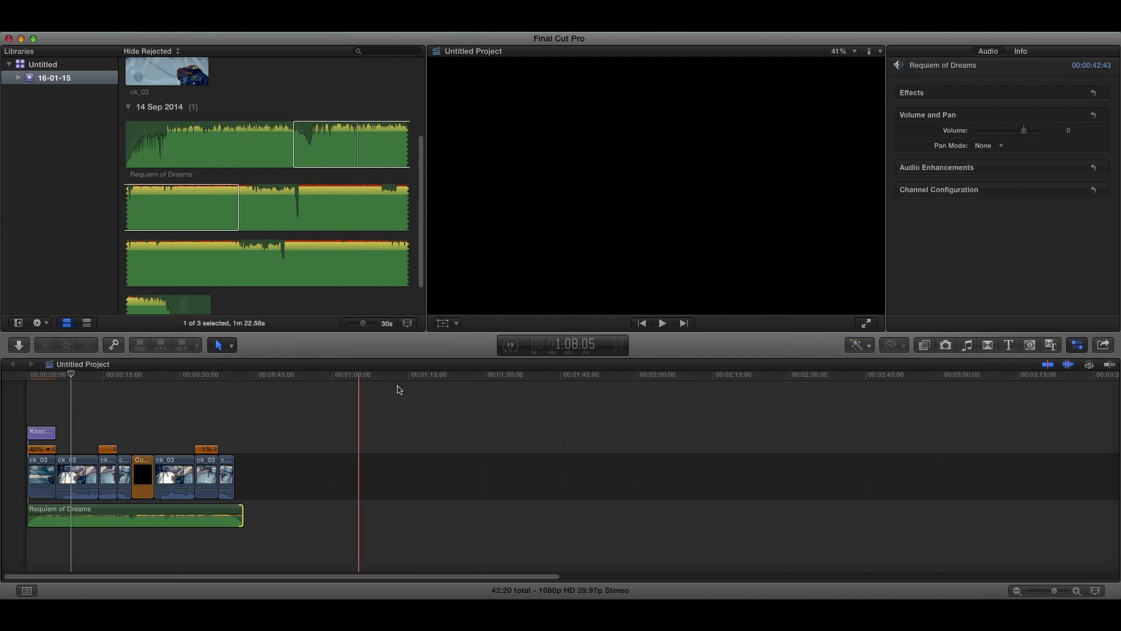
click(344, 388)
drag(341, 375, 0, 354)
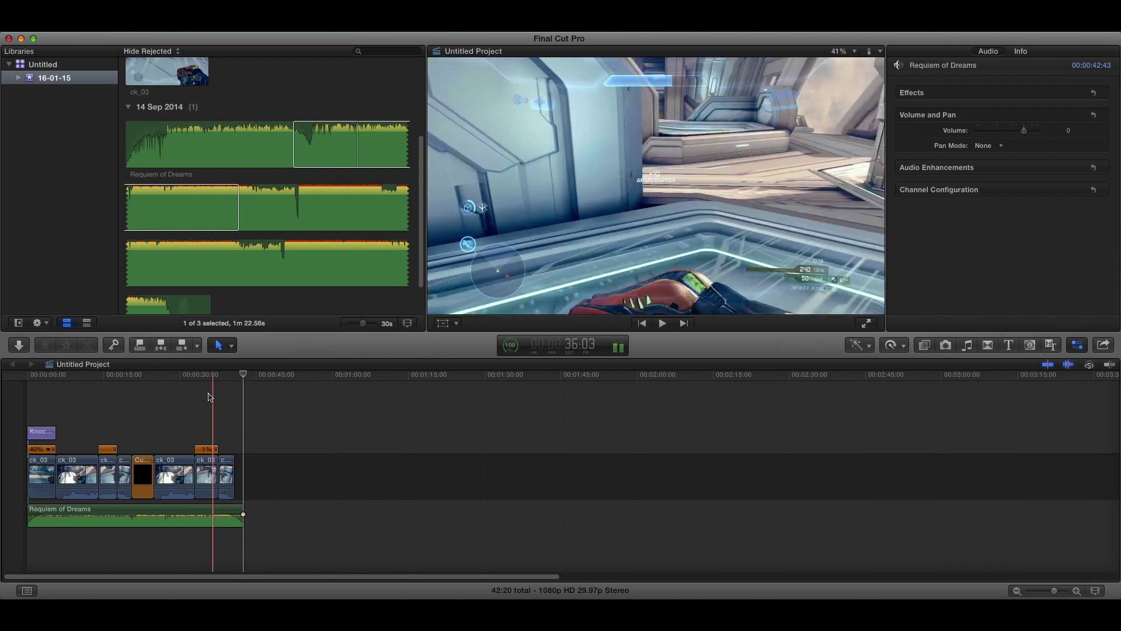
drag(237, 377, 108, 386)
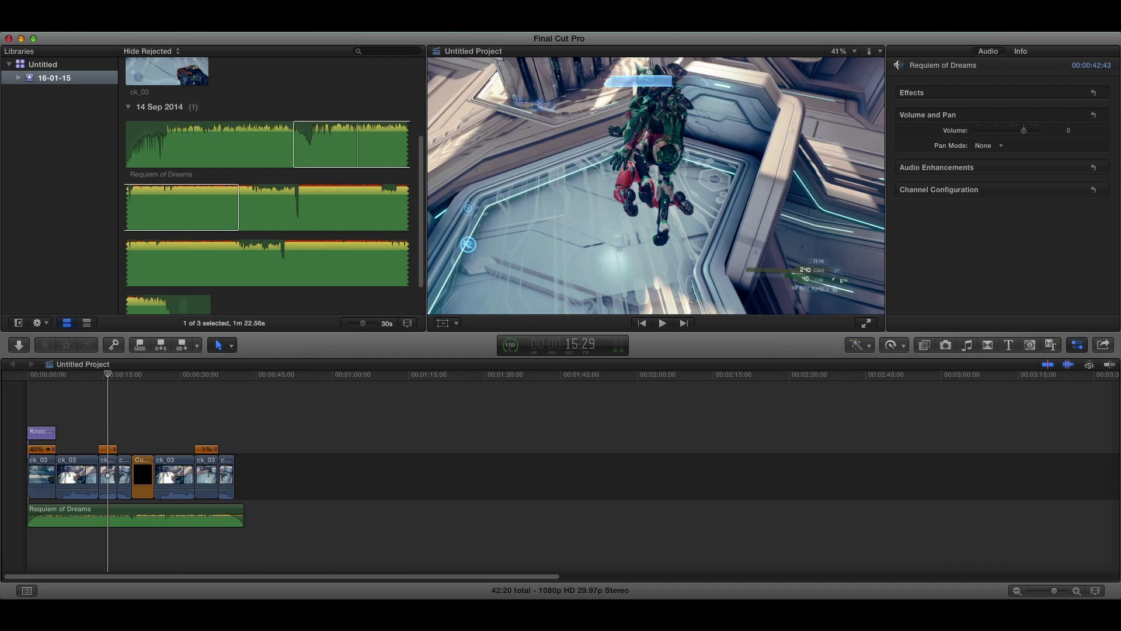
click(903, 346)
click(903, 346)
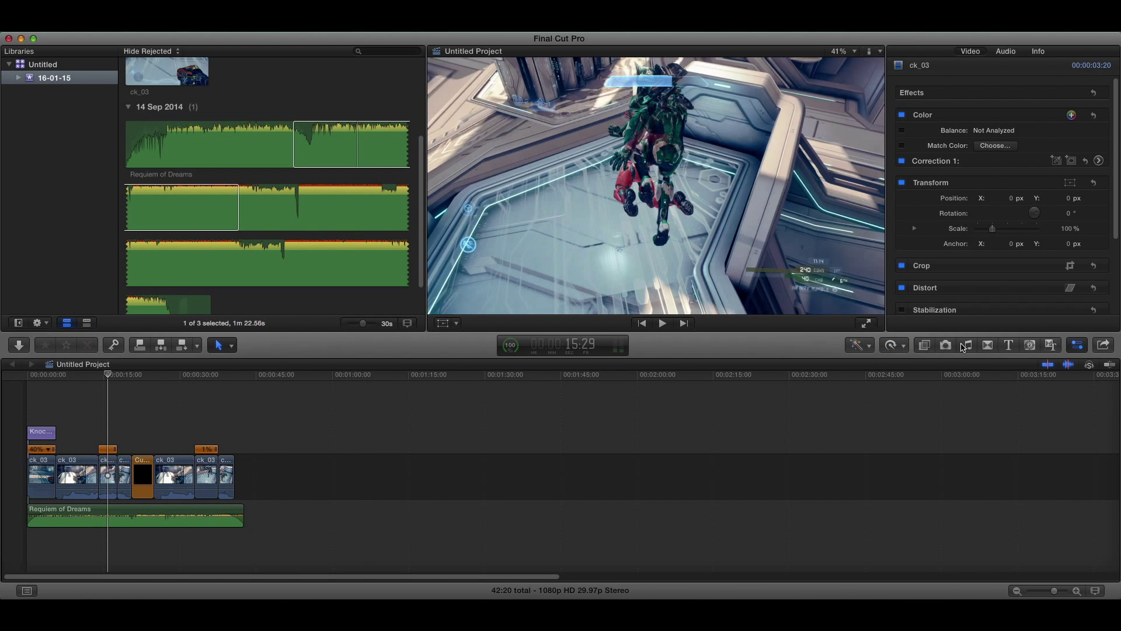
click(903, 346)
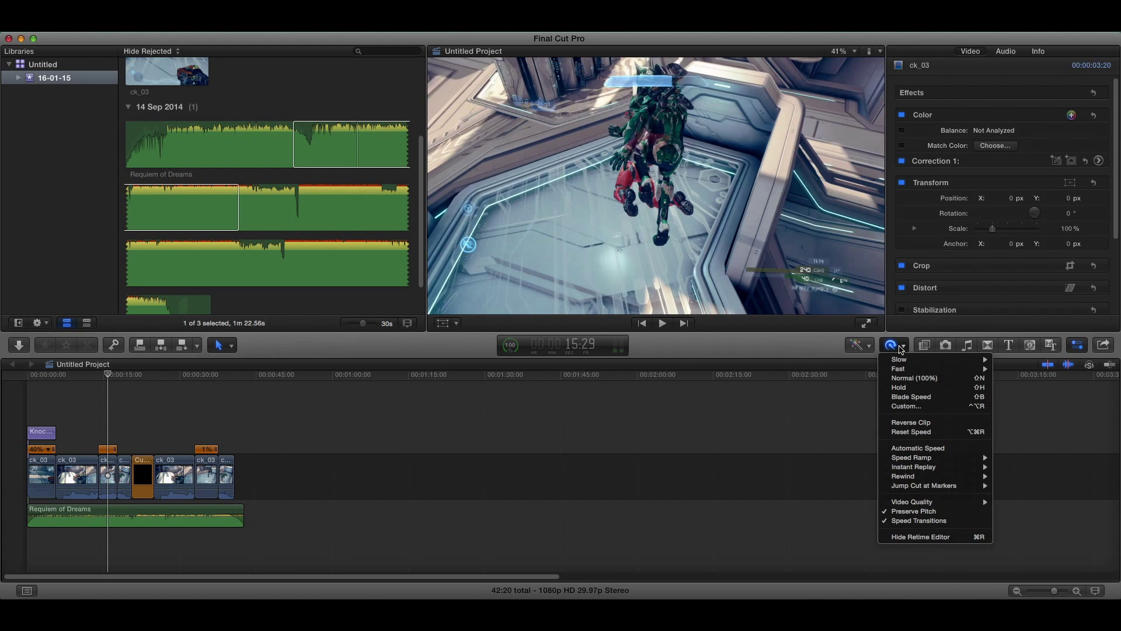
click(901, 349)
click(901, 348)
click(903, 349)
click(903, 349)
click(904, 350)
click(903, 349)
click(903, 349)
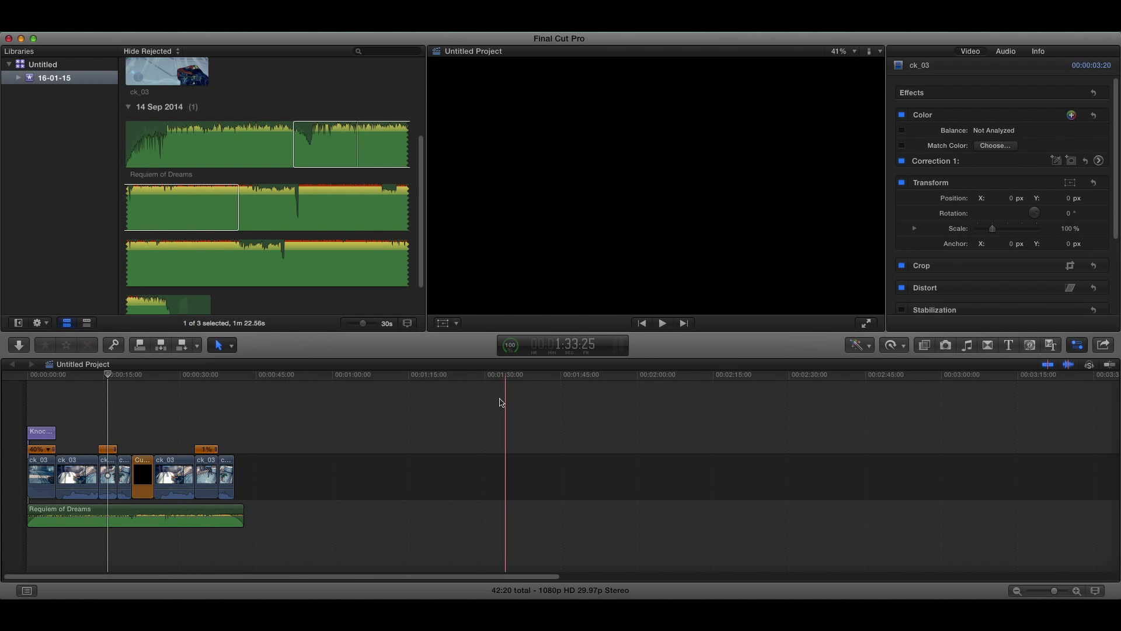
click(476, 397)
click(255, 397)
click(308, 399)
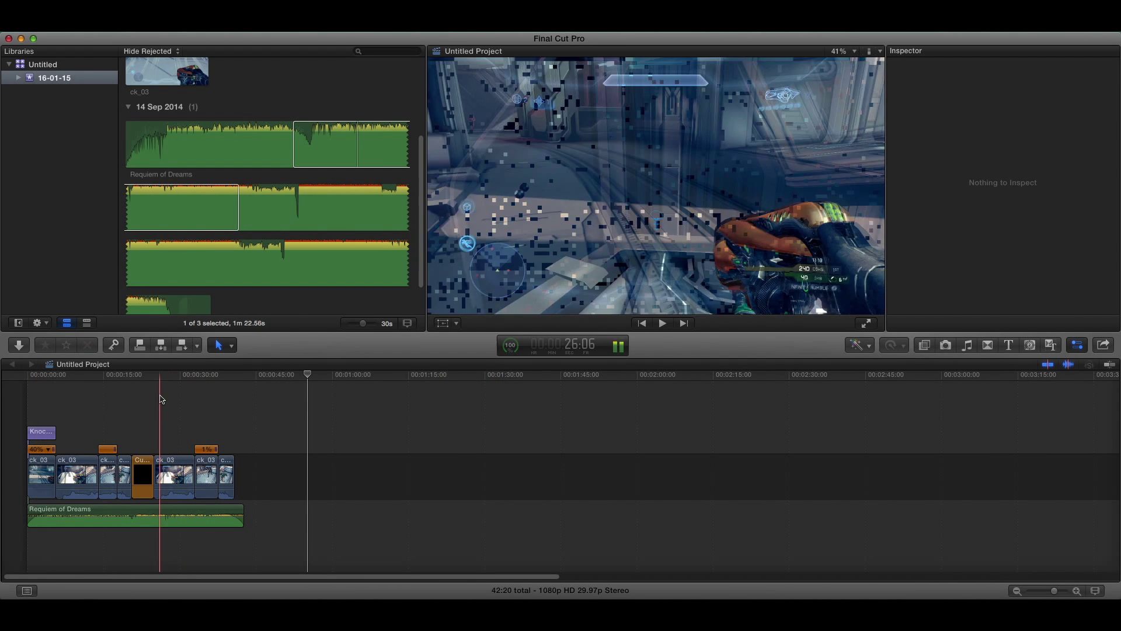
click(56, 375)
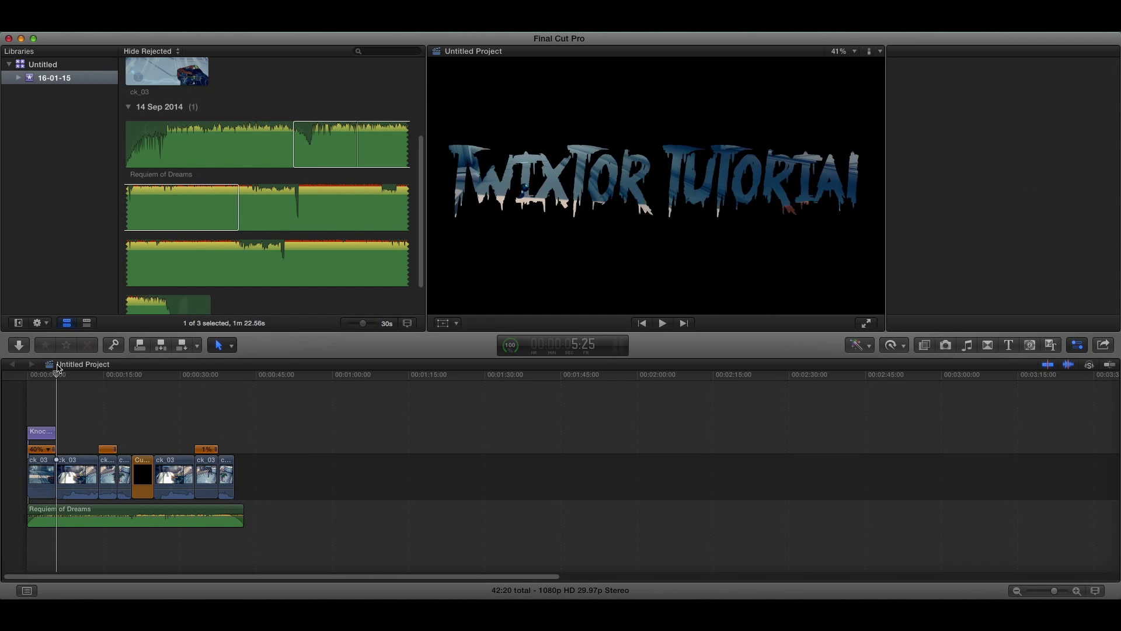
mouse_move(57, 368)
mouse_down()
mouse_move(24, 380)
mouse_move(68, 381)
mouse_move(14, 385)
mouse_up()
Select the Twixtor Tutorial title clip and play the finished montage full screen
click(39, 432)
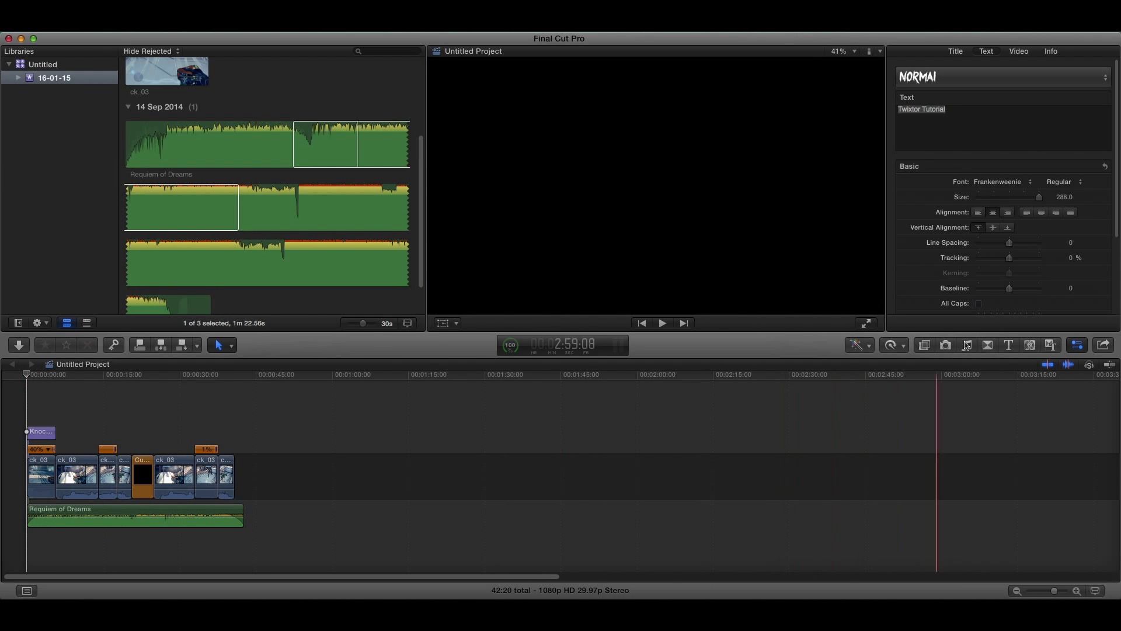
click(868, 324)
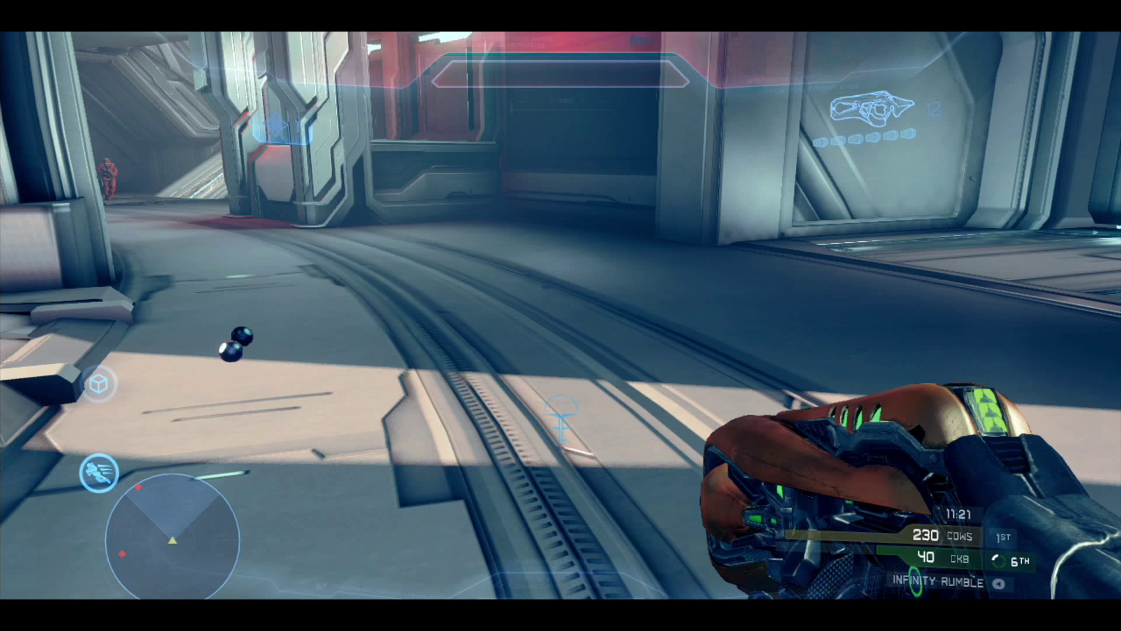